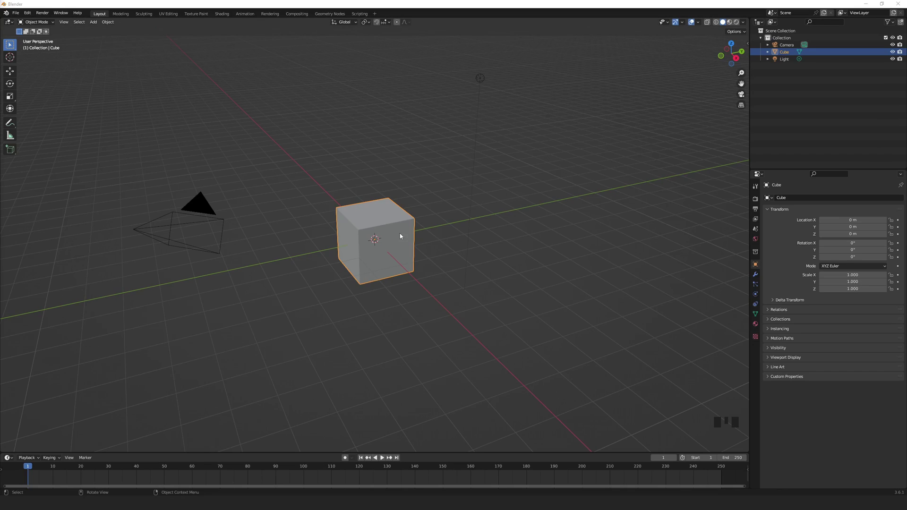
Replace the default cube with a plane raised about 4.26 m above the origin
key("Delete")
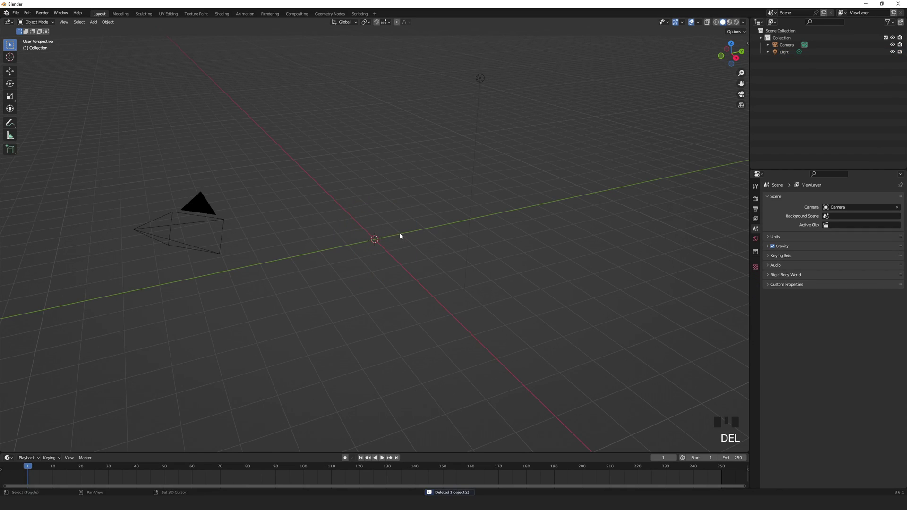
key("shift+a")
left_click(438, 236)
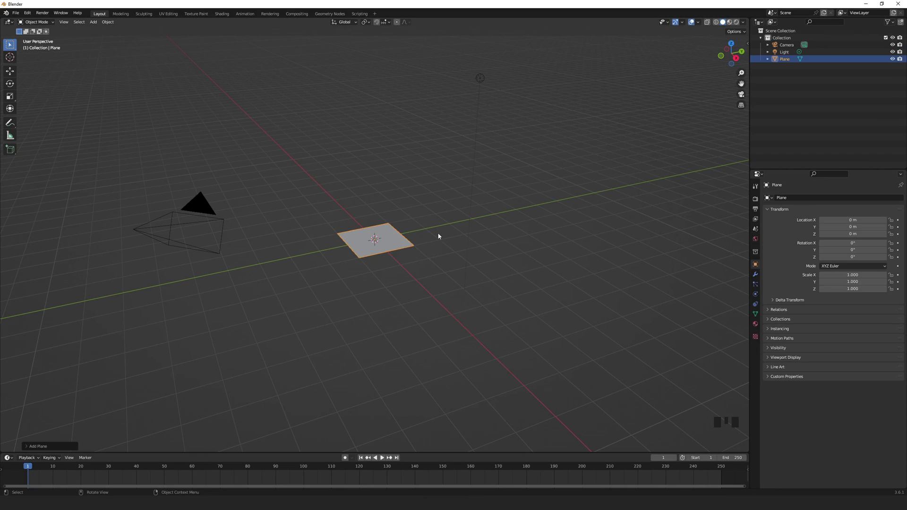
key("g")
key("z")
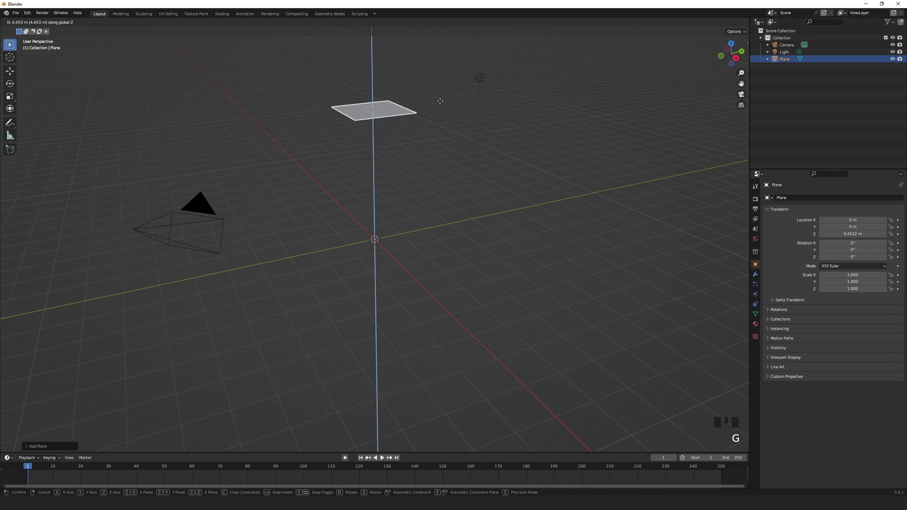
left_click(415, 111)
Set the camera to location 0,0,0 and rotation 90° X, then move it back to Y −3.56 m
left_click(208, 222)
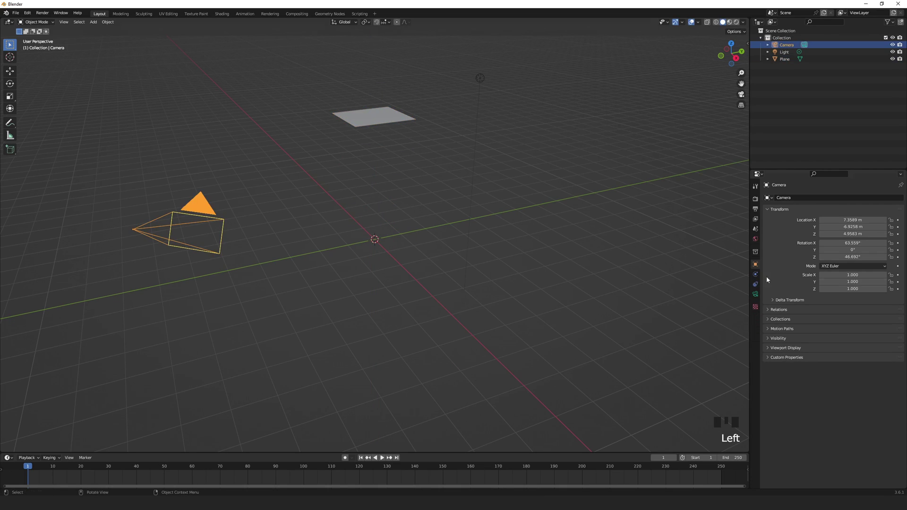
left_click(870, 223)
type("0")
key("Return")
type("0")
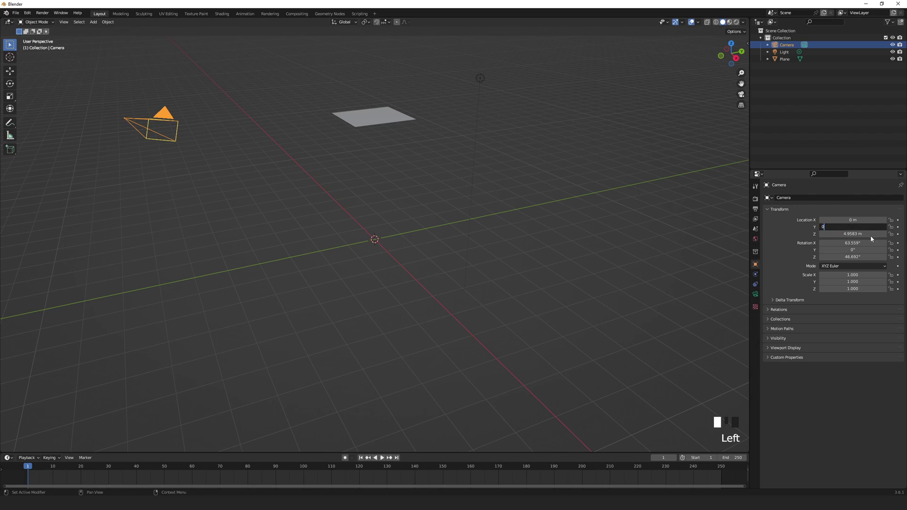
left_click(872, 234)
type("0")
left_click(870, 242)
type("90")
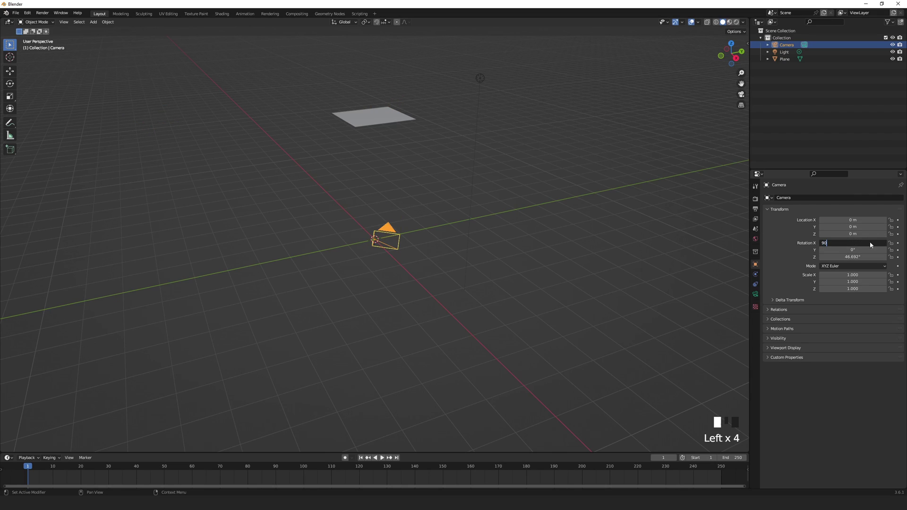
left_click(867, 257)
type("00")
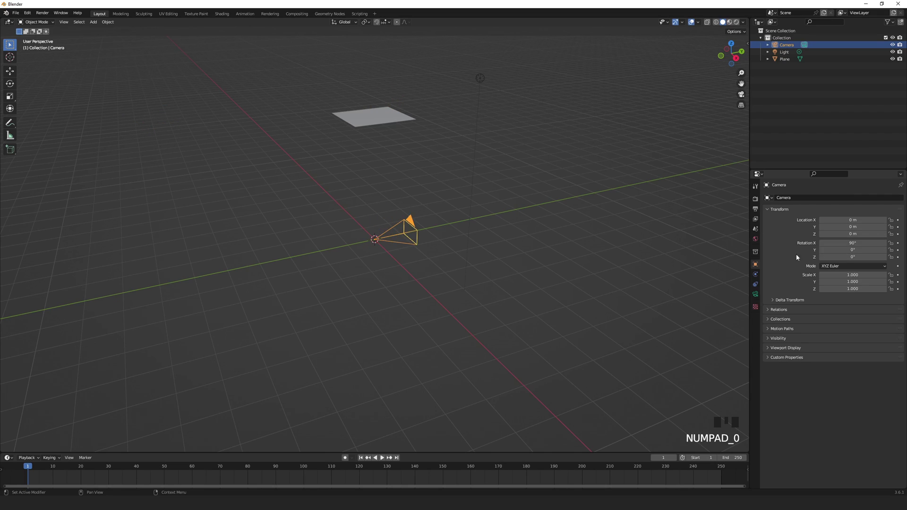
type("g")
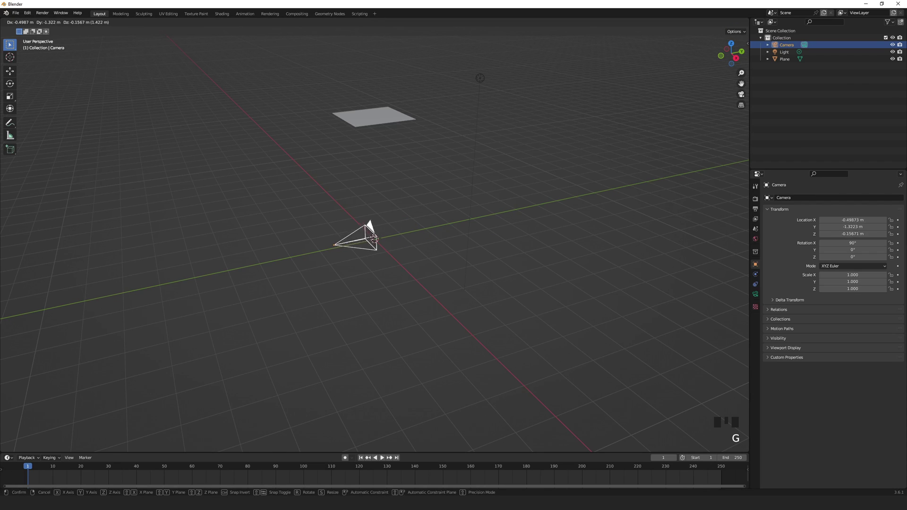
type("y")
left_click(314, 250)
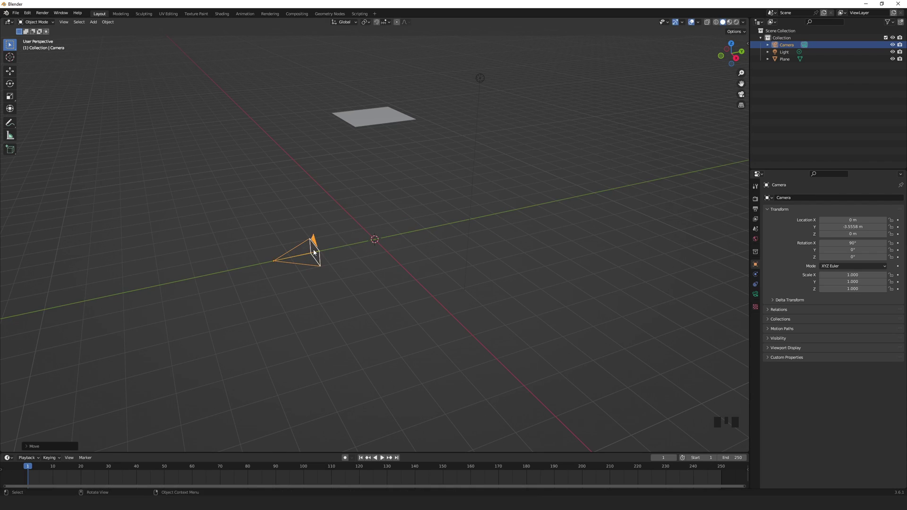
Add a 1000-particle system to the raised plane with Render As set to Object
left_click(396, 119)
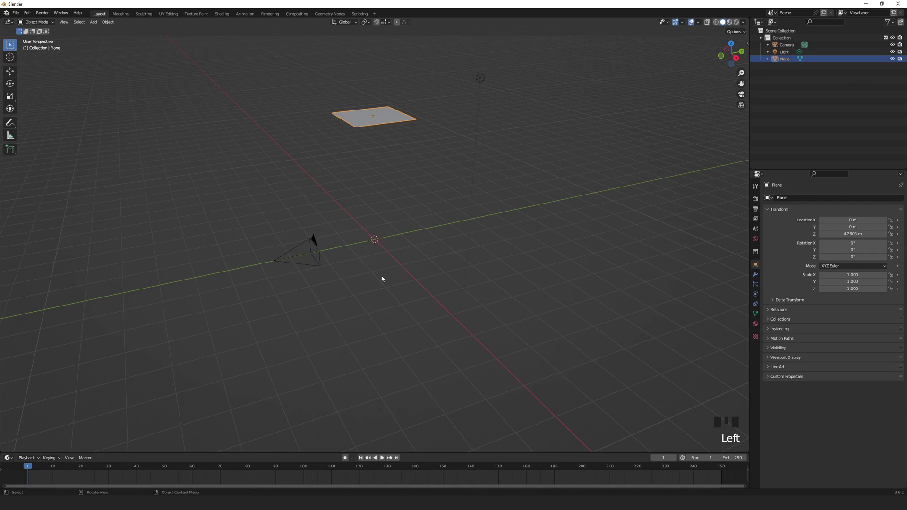
left_click(756, 286)
left_click(900, 198)
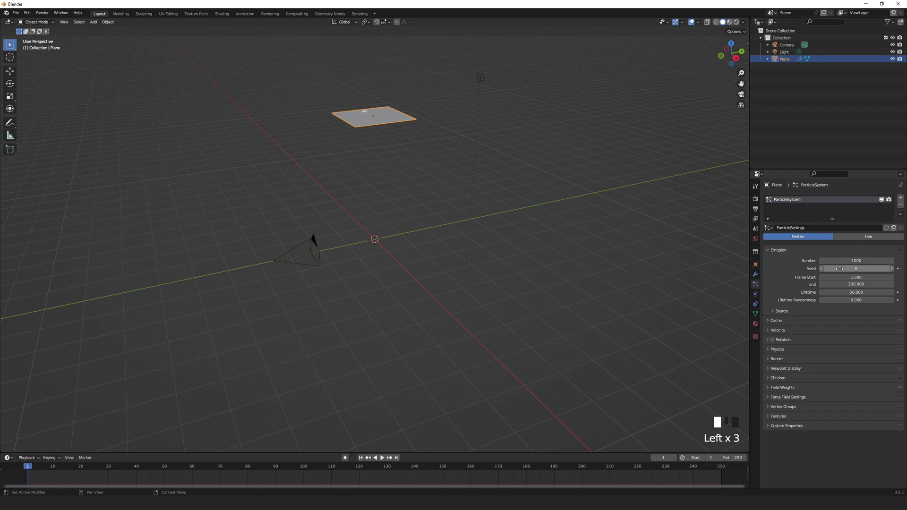
left_click(766, 359)
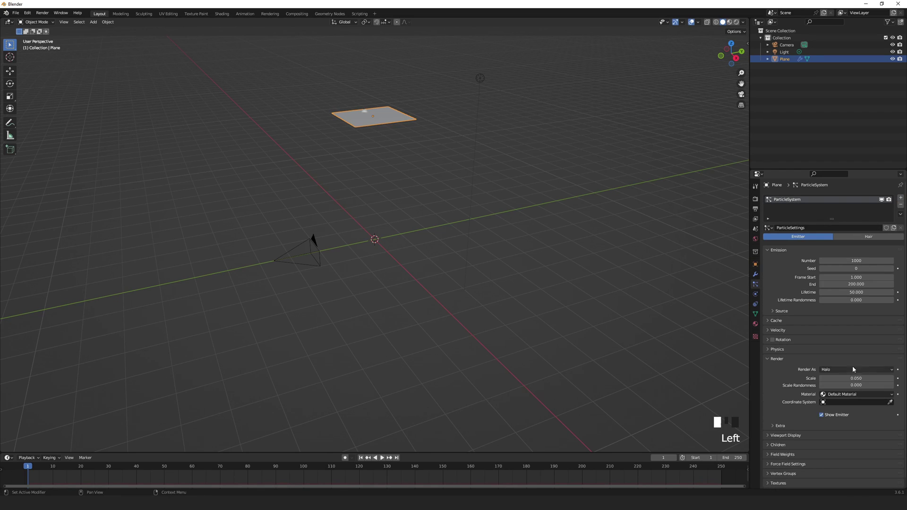
left_click_drag(887, 369, 880, 409)
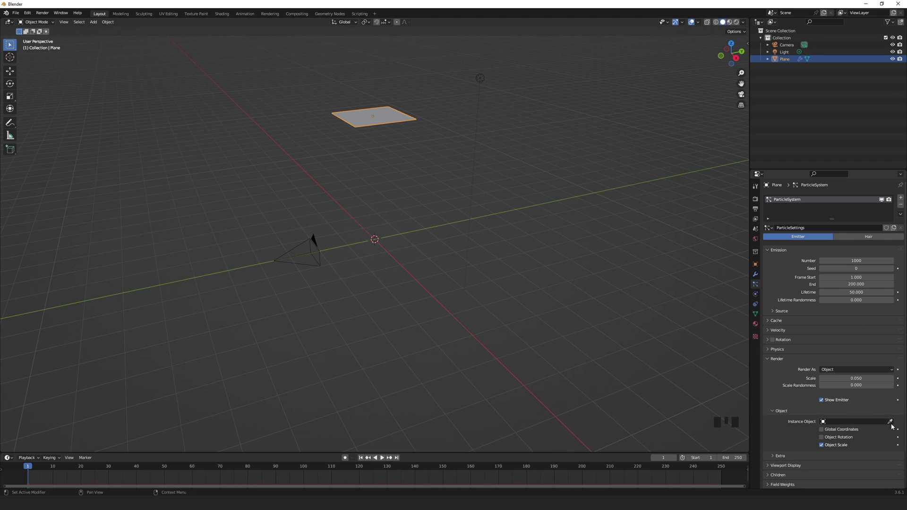
Add an ico sphere and place it about 7.2 m to the left along X
key("shift+a")
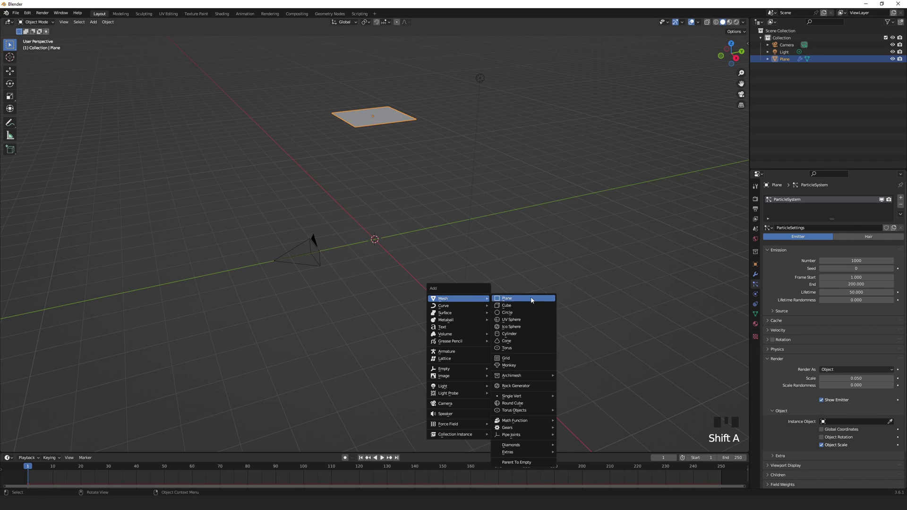
left_click(528, 327)
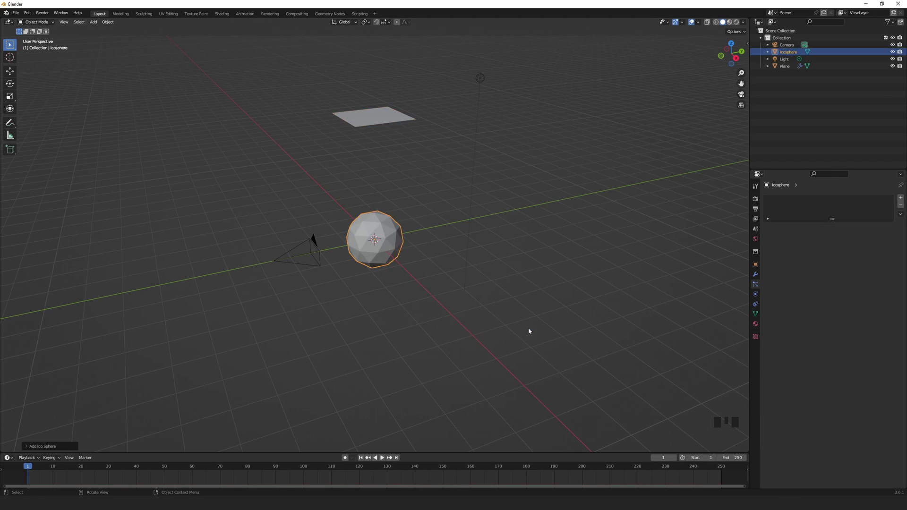
mouse_move(388, 253)
middle_mouse_down()
mouse_move(426, 308)
mouse_move(390, 255)
middle_mouse_up()
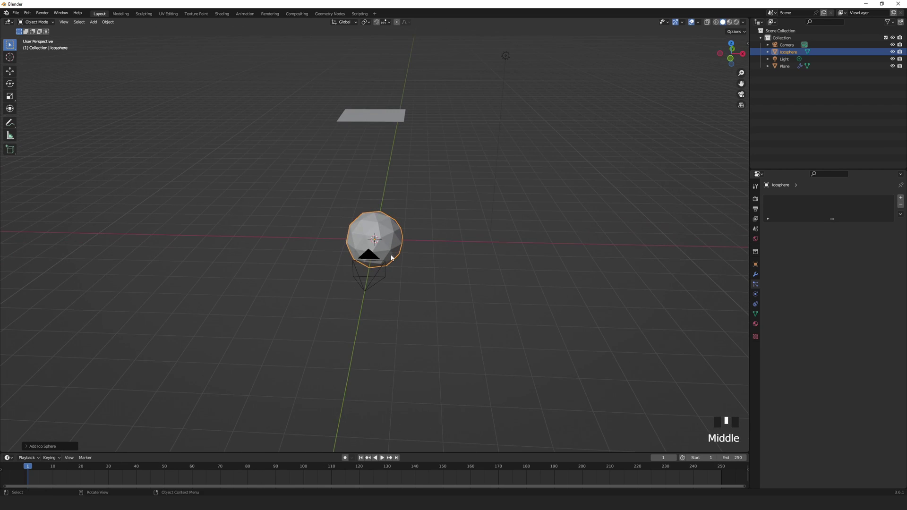
key("g")
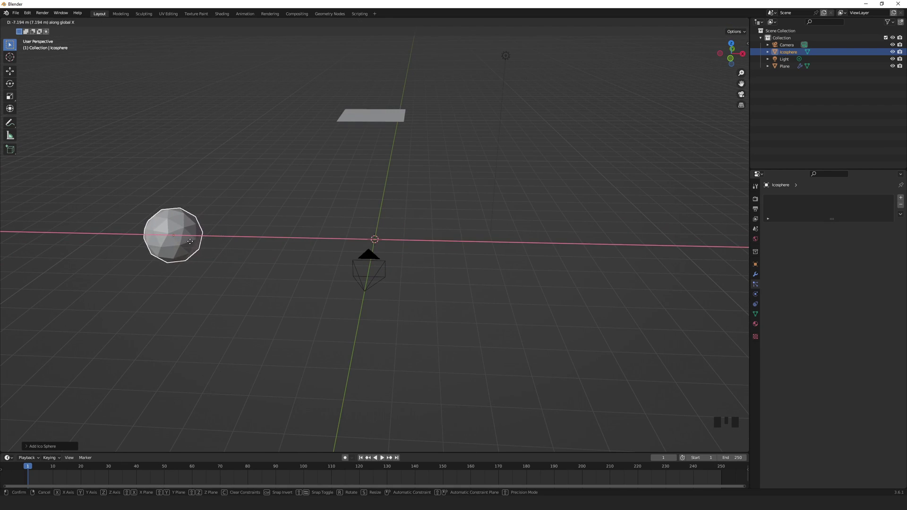
left_click(187, 250)
Scale the raised plane to roughly double its width along X
left_click(376, 119)
key("s")
key("x")
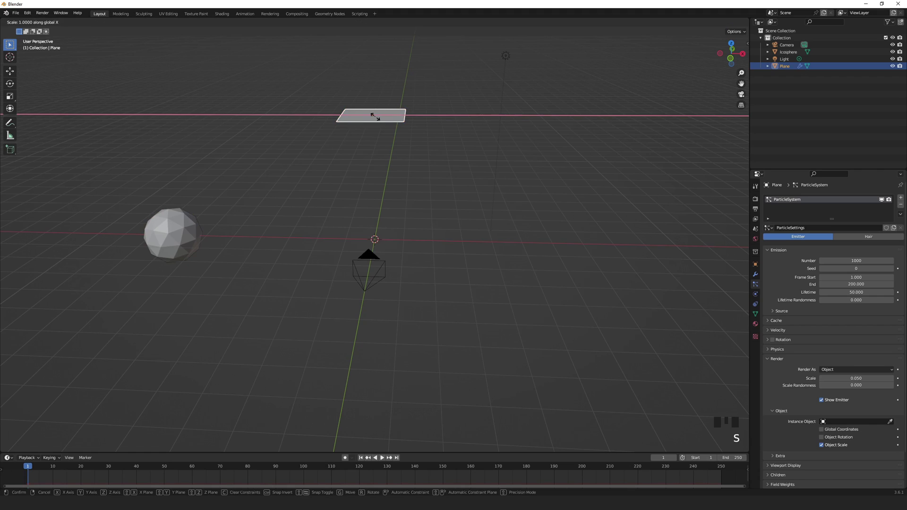
left_click(380, 120)
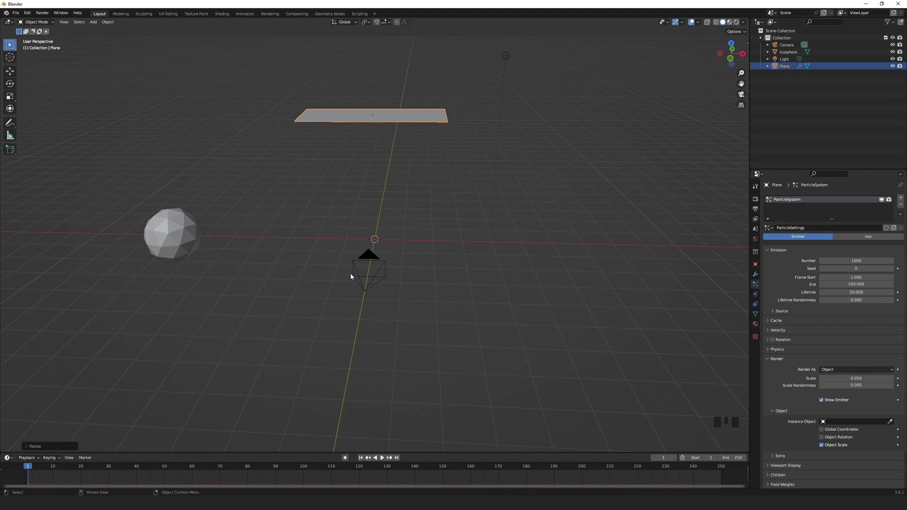
left_click(174, 235)
In Edit Mode with front view and X-ray, raise the sphere's top half along Z
left_click(53, 23)
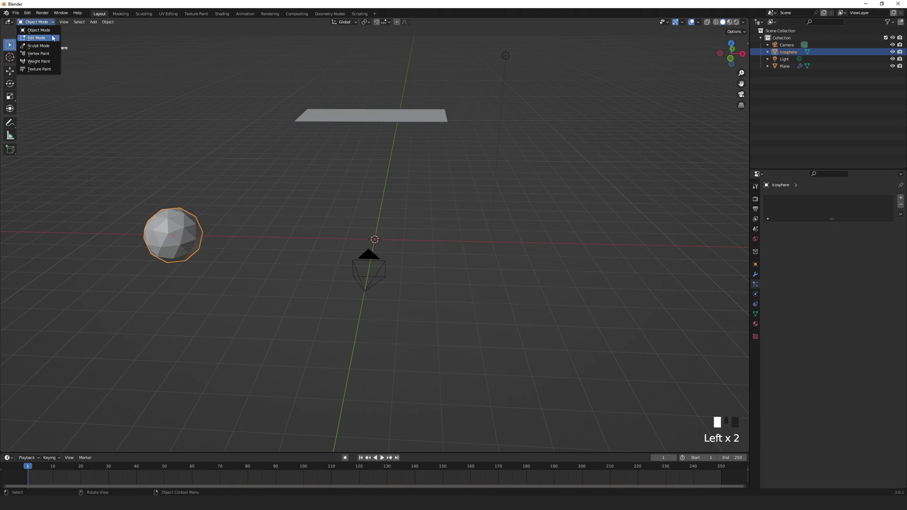
left_click(38, 38)
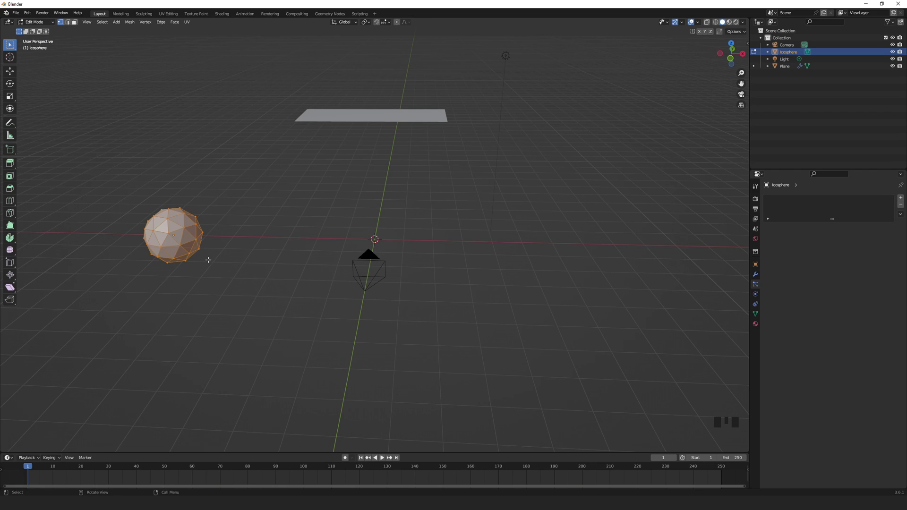
key("KP_1")
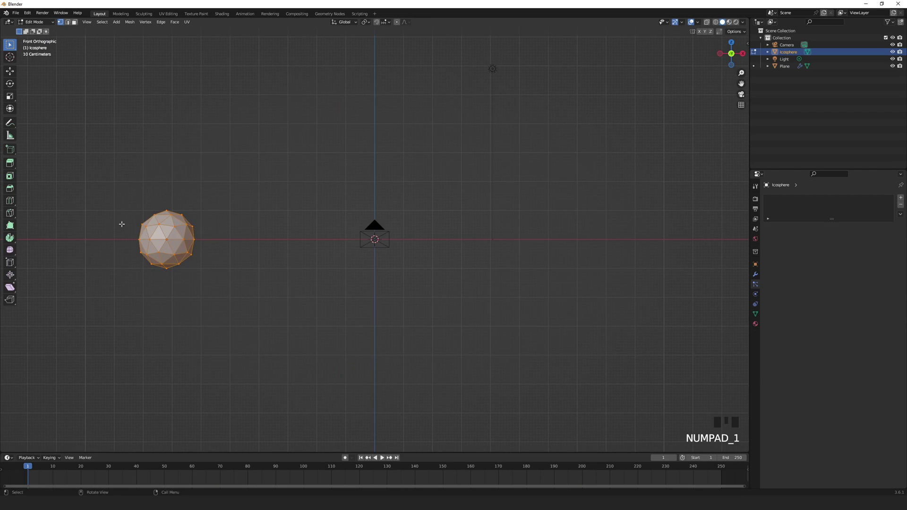
left_click(707, 23)
left_click(94, 201)
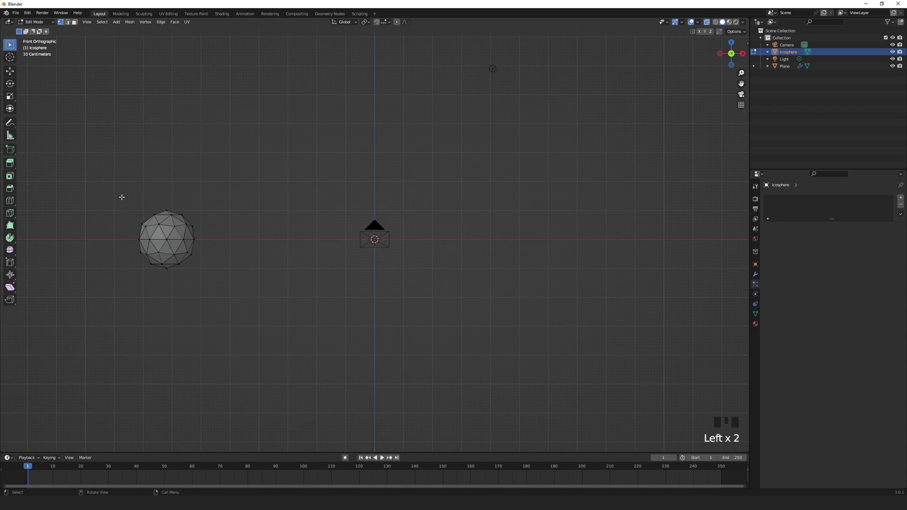
left_click_drag(120, 196, 218, 235)
key("g")
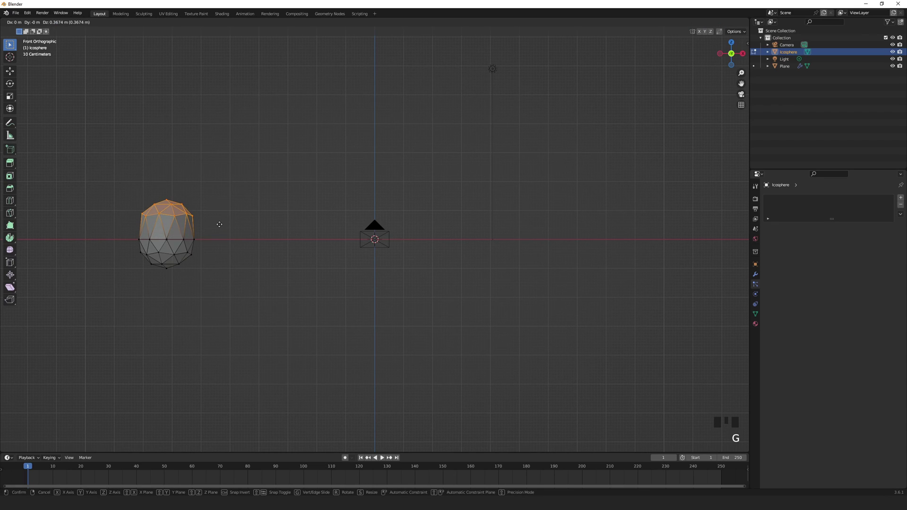
key("z")
left_click(219, 217)
Pull the top cap and top vertex upward along Z to form a pointed tip
left_click_drag(126, 172, 178, 181)
key("g")
key("z")
left_click(181, 172)
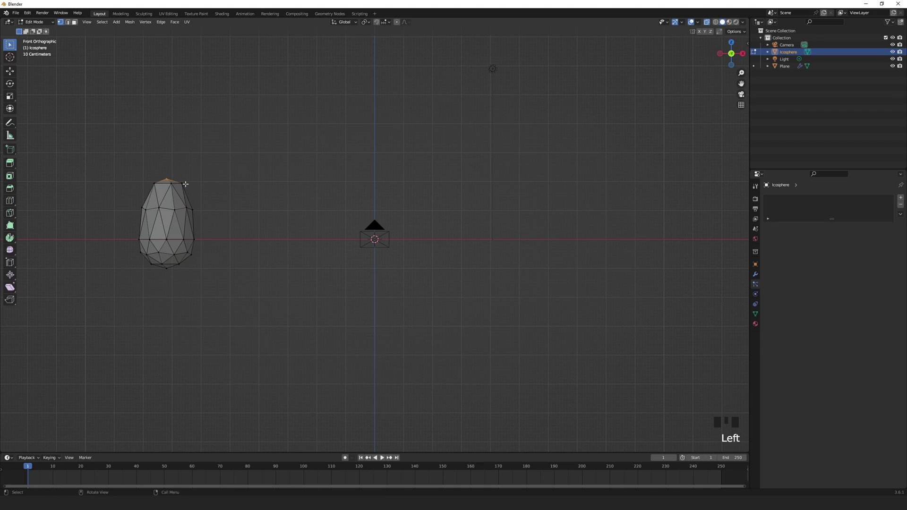
key("g")
key("z")
left_click(188, 168)
Stretch the whole drop taller along Z, shrink it uniformly, and return to Object Mode
left_click_drag(100, 119, 218, 285)
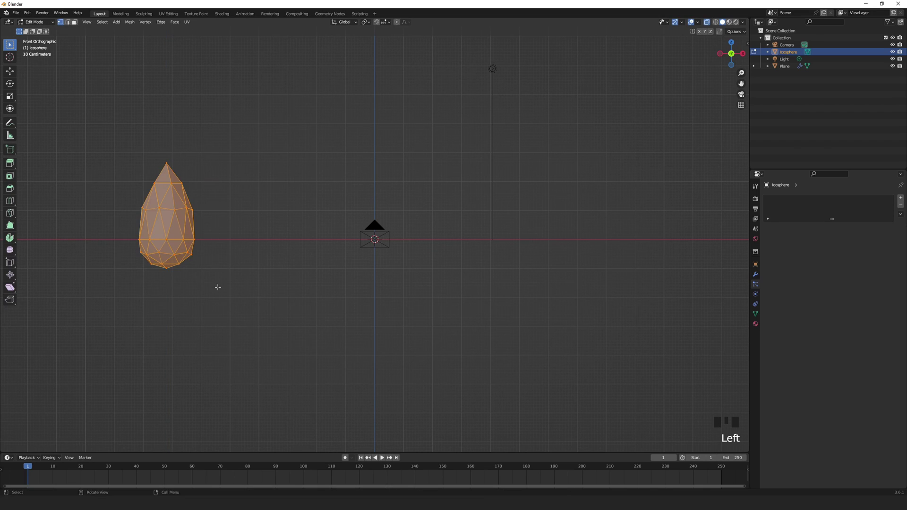
key("s")
key("z")
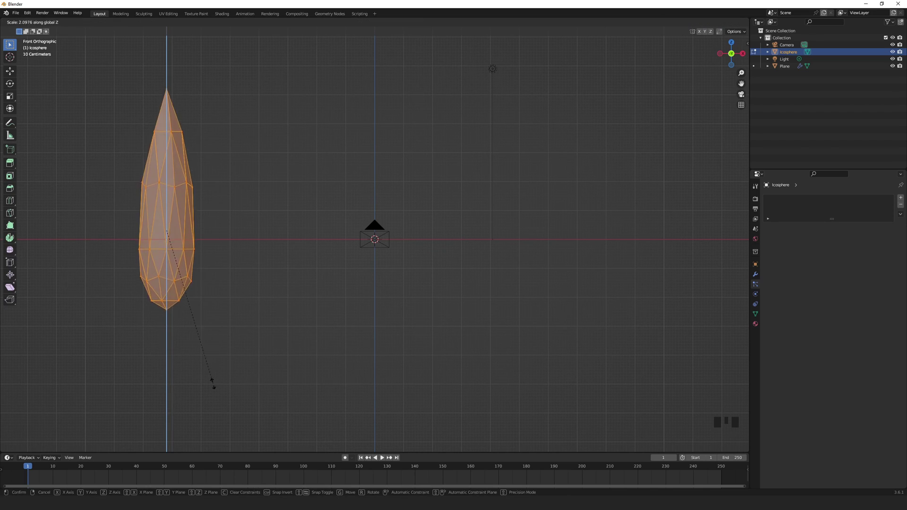
left_click(209, 434)
key("s")
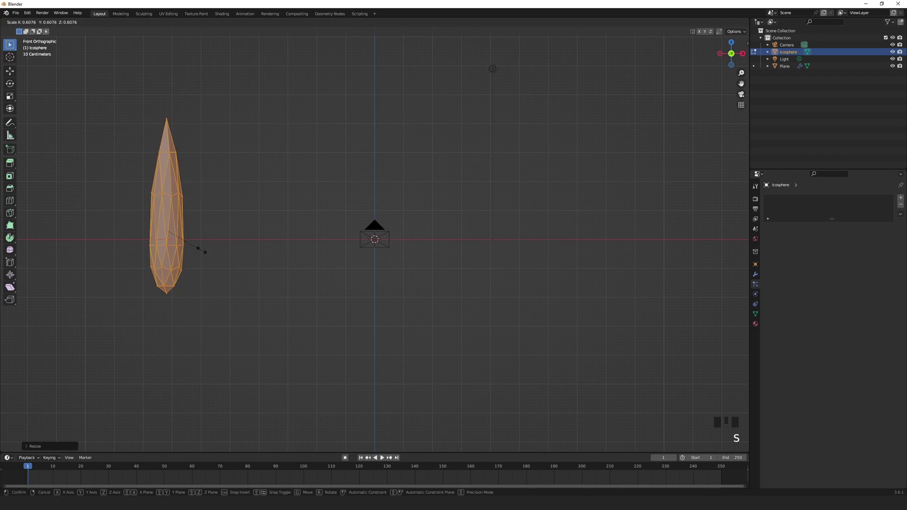
left_click(192, 243)
left_click_drag(52, 26, 36, 24)
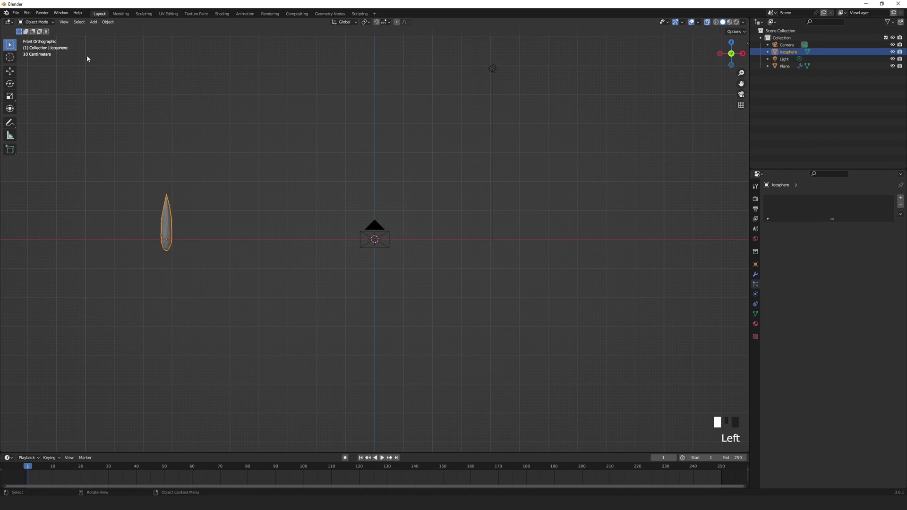
Rename the Icosphere object to RainDrop in the Outliner
left_click(241, 282)
scroll(167, 221, "up", 3)
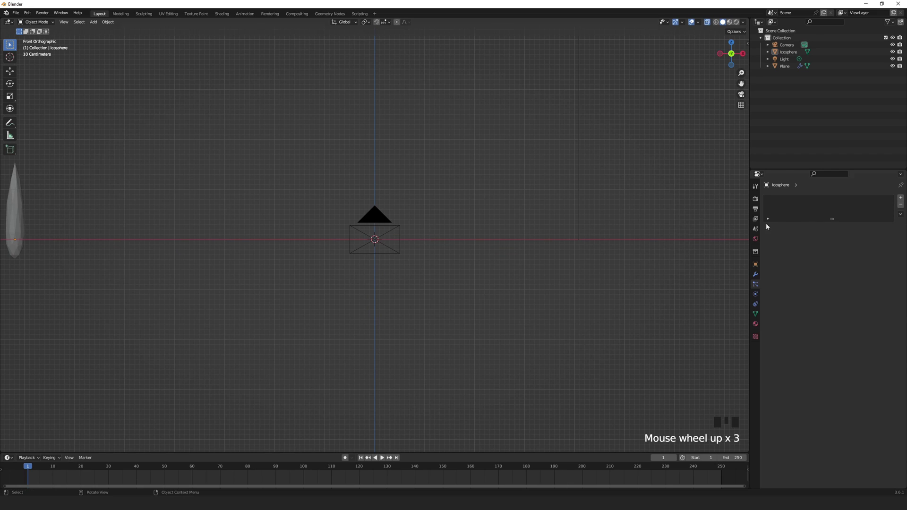
left_click(788, 52)
double_click(789, 52)
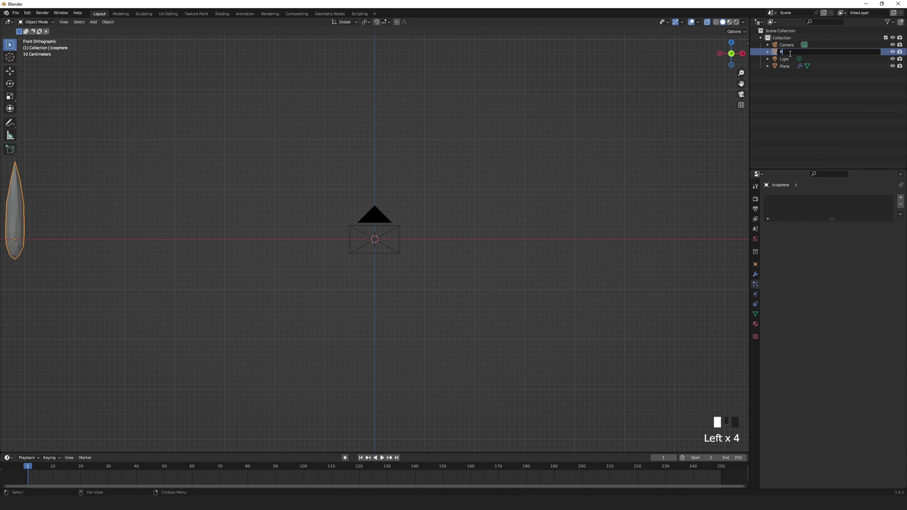
key("Return")
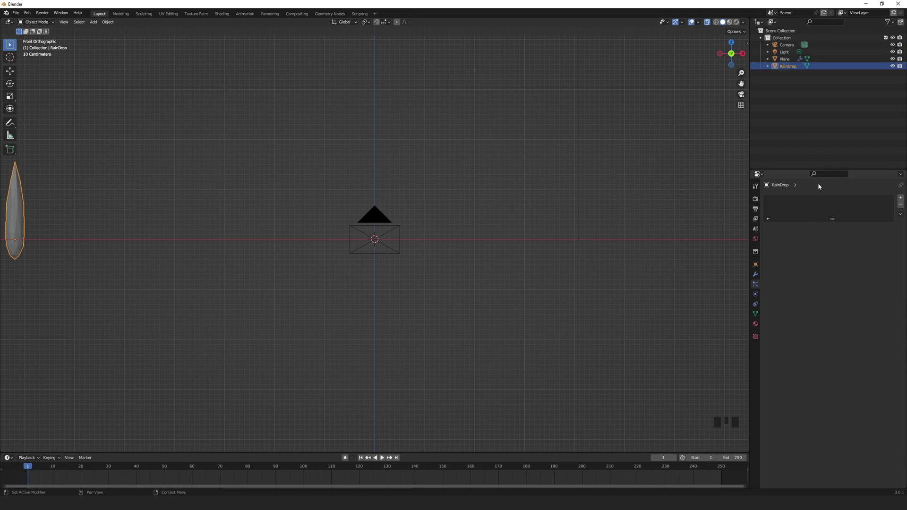
Set RainDrop as the Plane's particle instance object and play the animation to preview
left_click(784, 58)
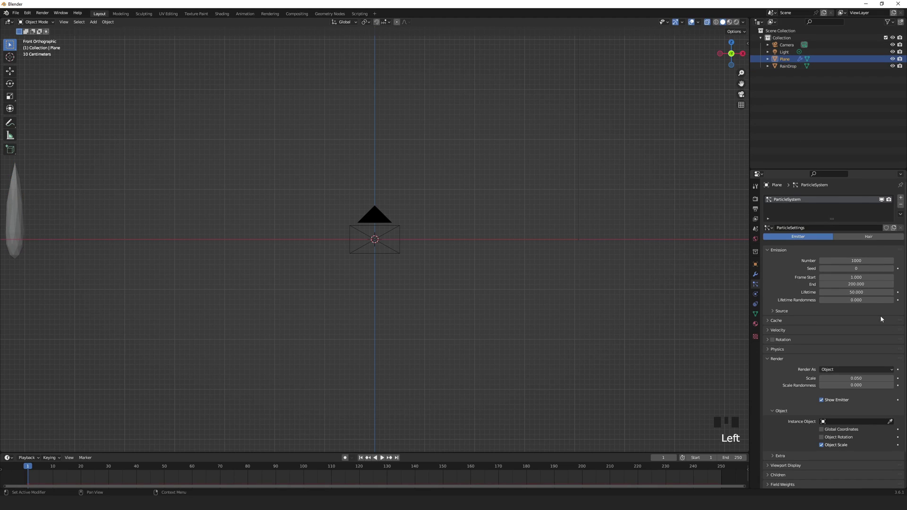
left_click(796, 68)
scroll(397, 135, "down", 3)
scroll(394, 160, "up", 1)
key("space")
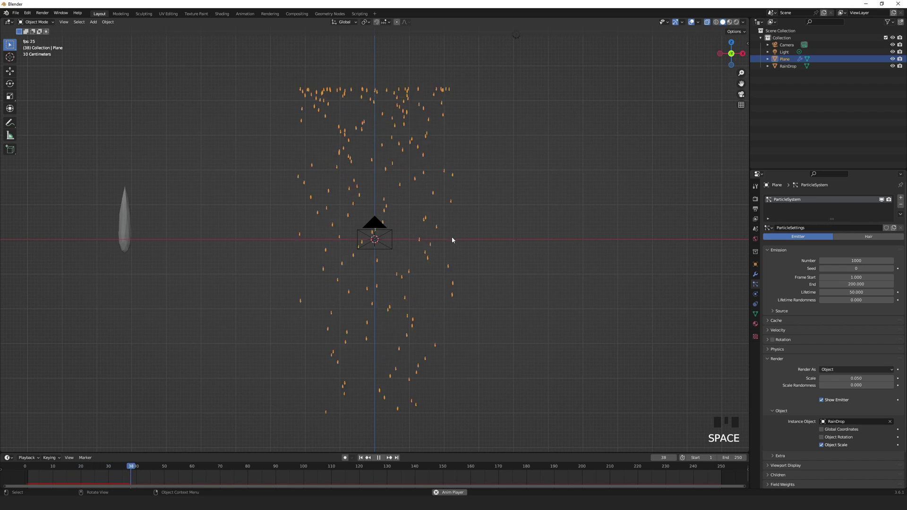
In the Animation workspace, set the Plane's particle count to 5000
left_click(244, 13)
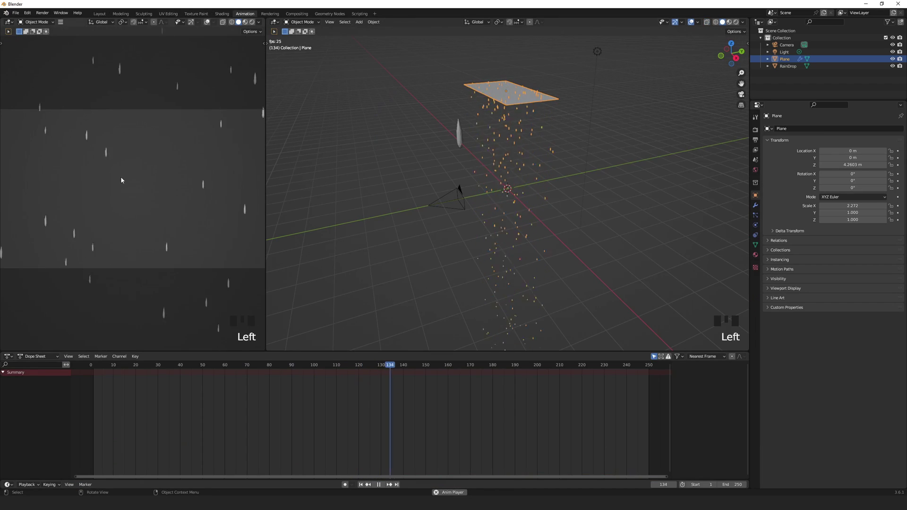
left_click(756, 215)
double_click(855, 191)
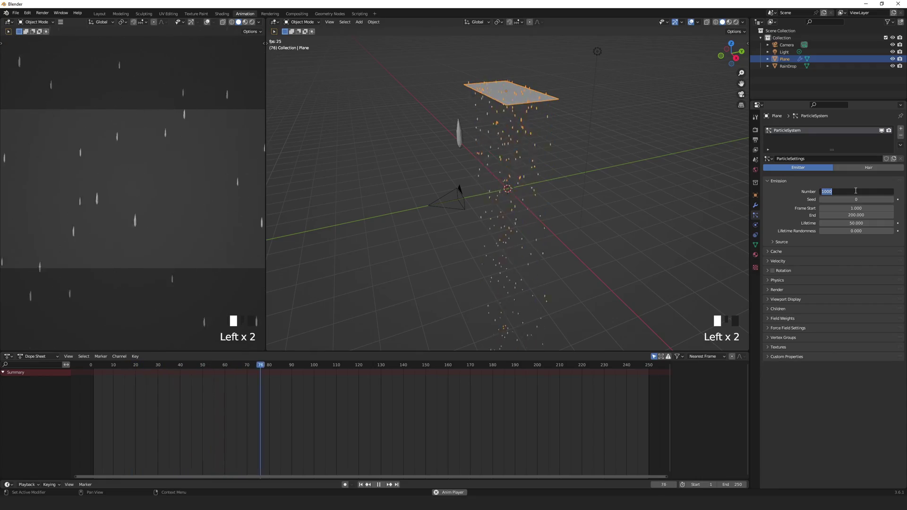
type("0000")
key("Return")
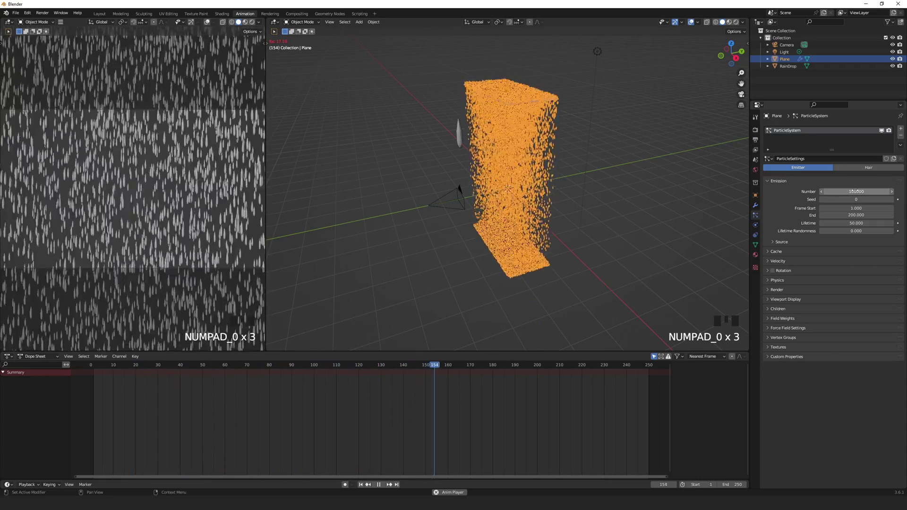
double_click(856, 191)
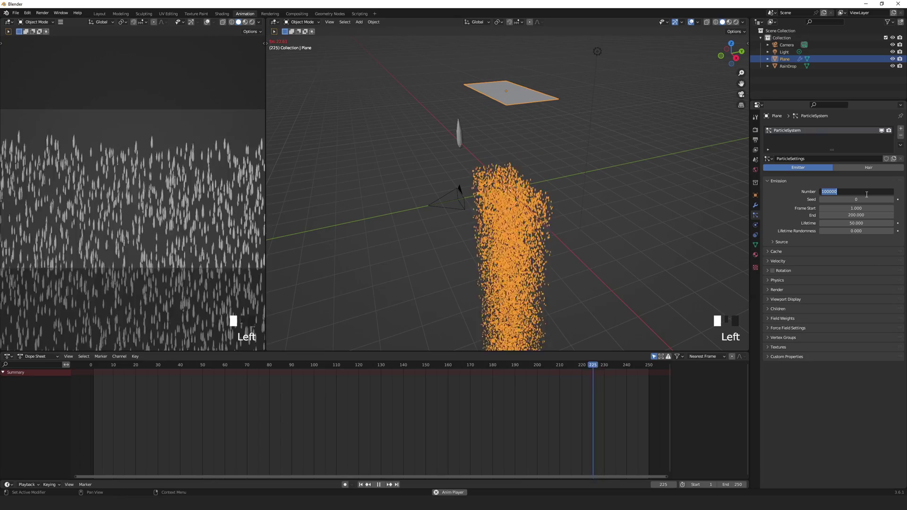
type("5000")
key("Return")
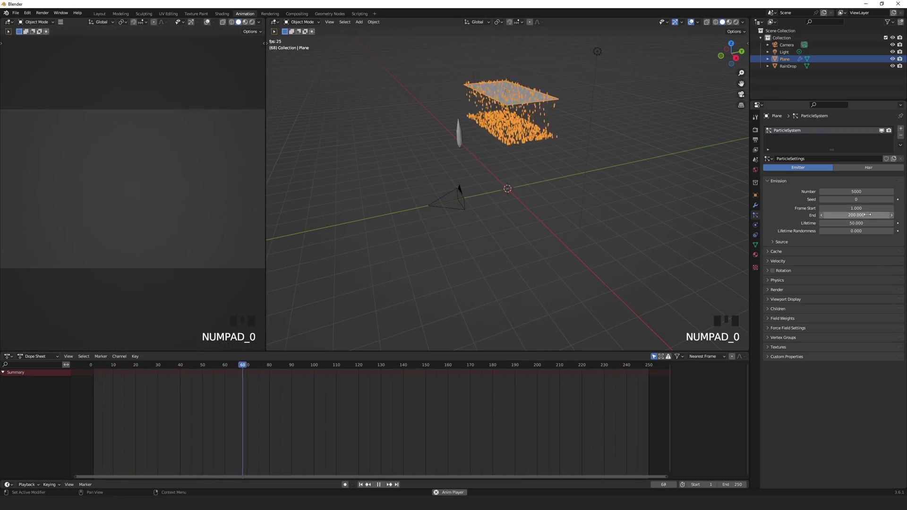
Set both the scene end frame and the particle emission end to frame 1000
left_click(732, 484)
type("1000")
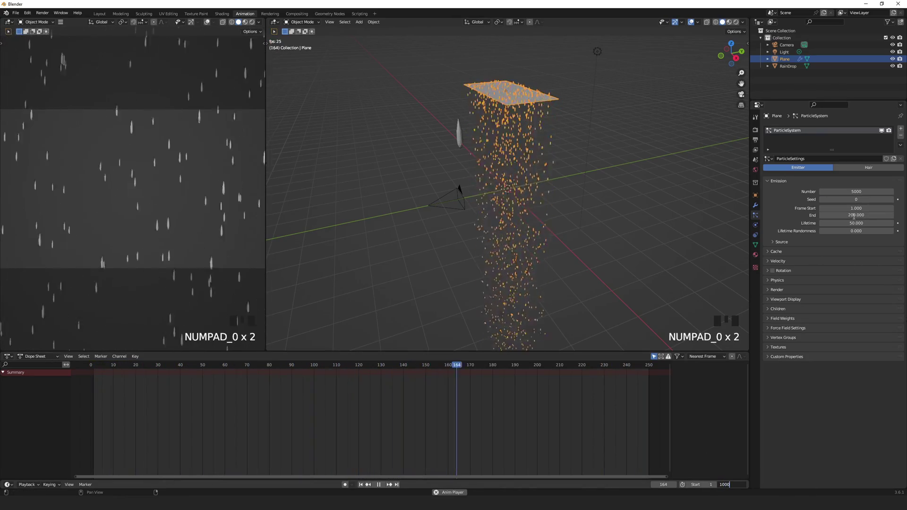
left_click(856, 215)
type("1000")
key("Return")
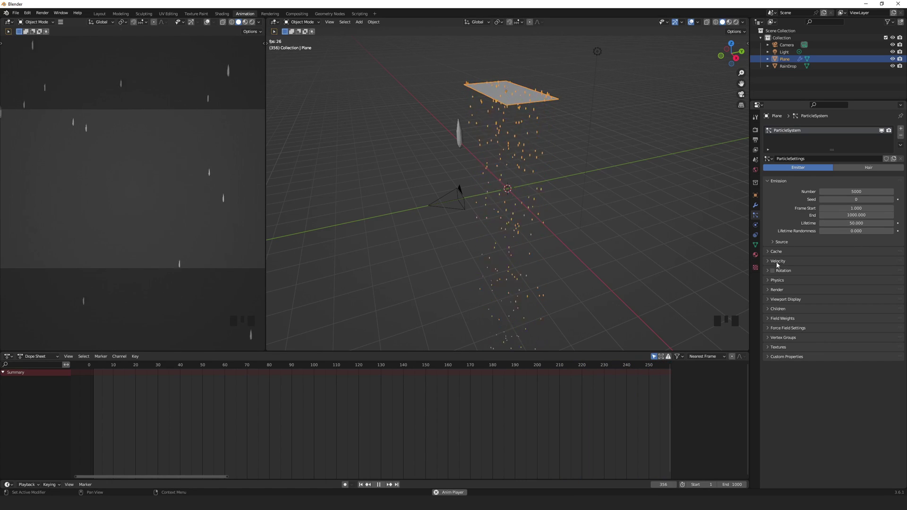
Narrow the emitter plane by scaling it along Y
left_click(834, 190)
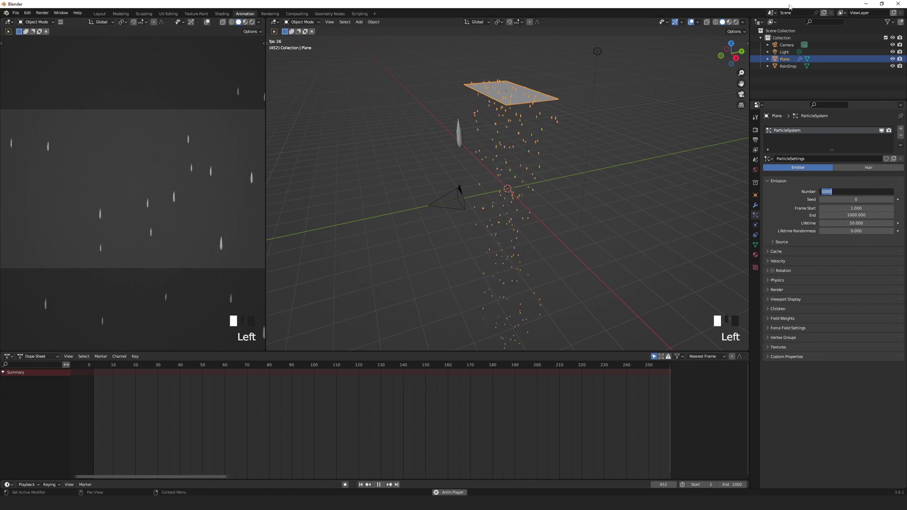
key("s")
key("y")
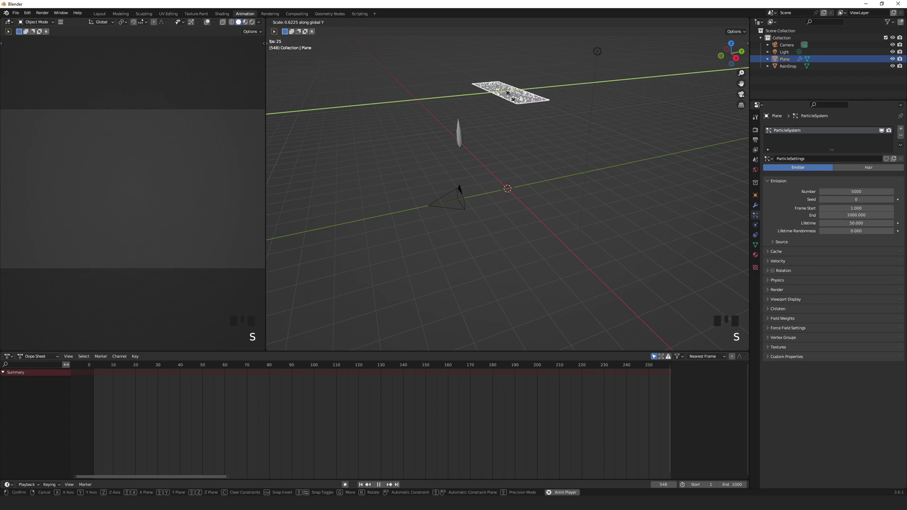
left_click(508, 94)
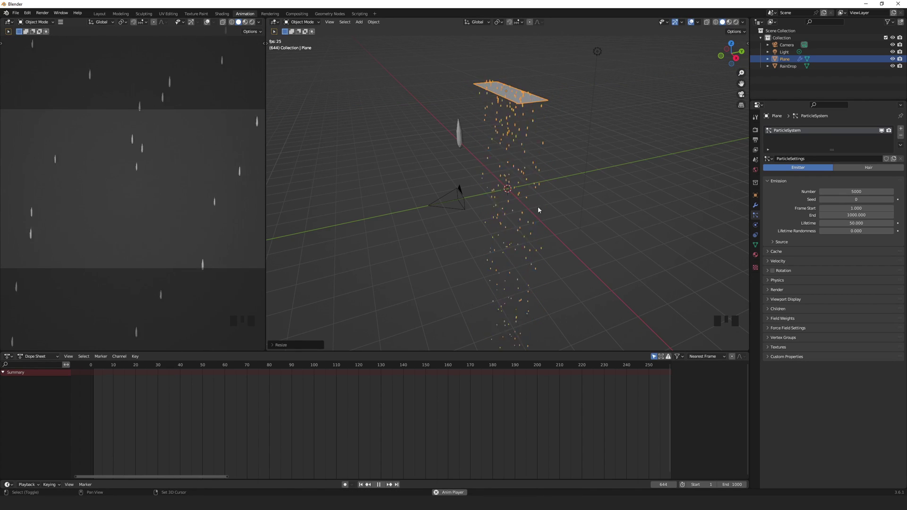
Add a second plane, rotate it 90° on X, and move it 2.48 m along Y
key("shift+a")
mouse_move(554, 186)
left_click(584, 188)
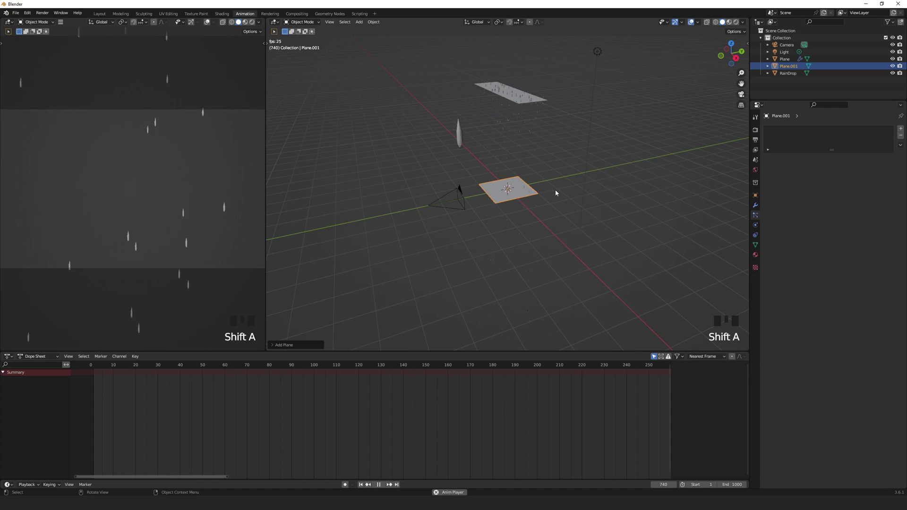
left_click(755, 195)
left_click(868, 174)
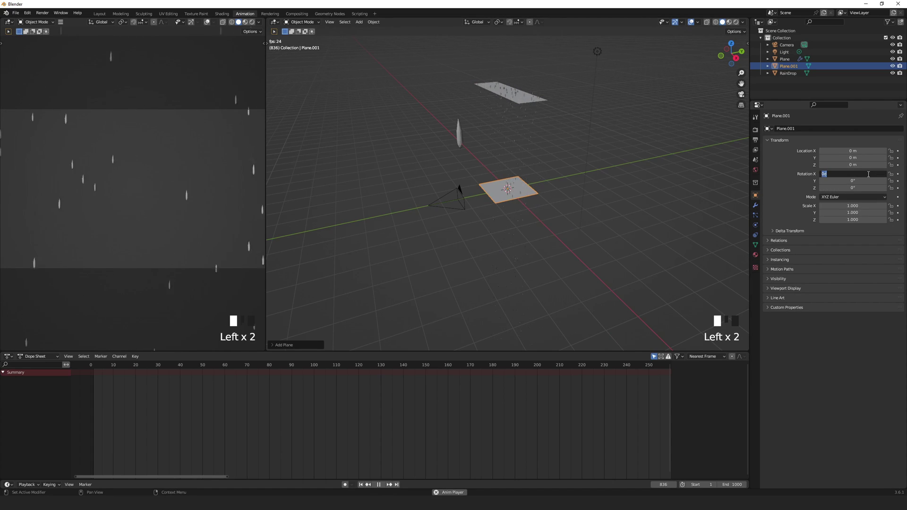
type("90")
key("Return")
key("g")
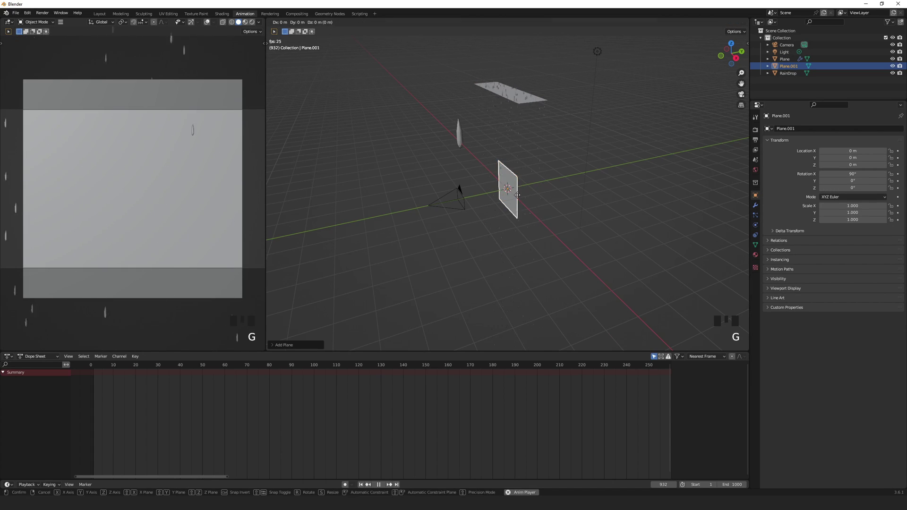
key("y")
left_click(565, 189)
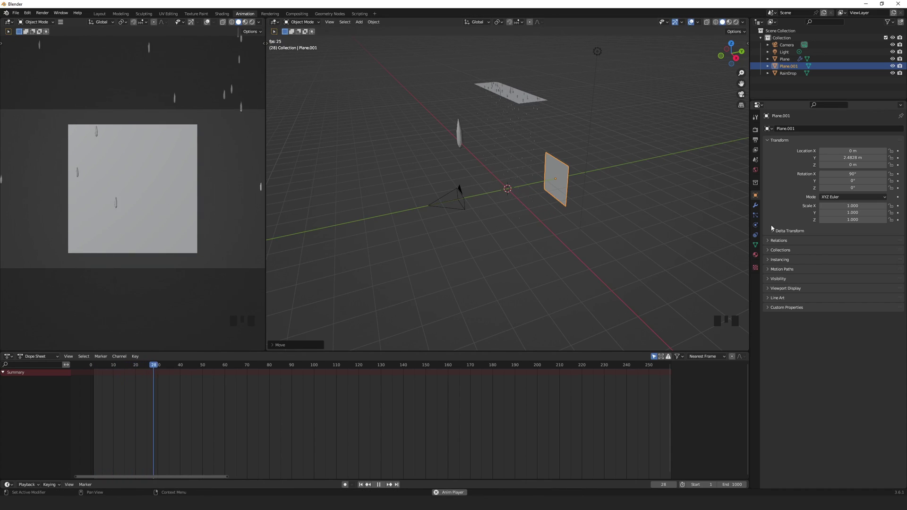
Set its X scale to 1.5 and scale the backdrop up to fill the camera view
left_click(869, 207)
type(".5")
key("Return")
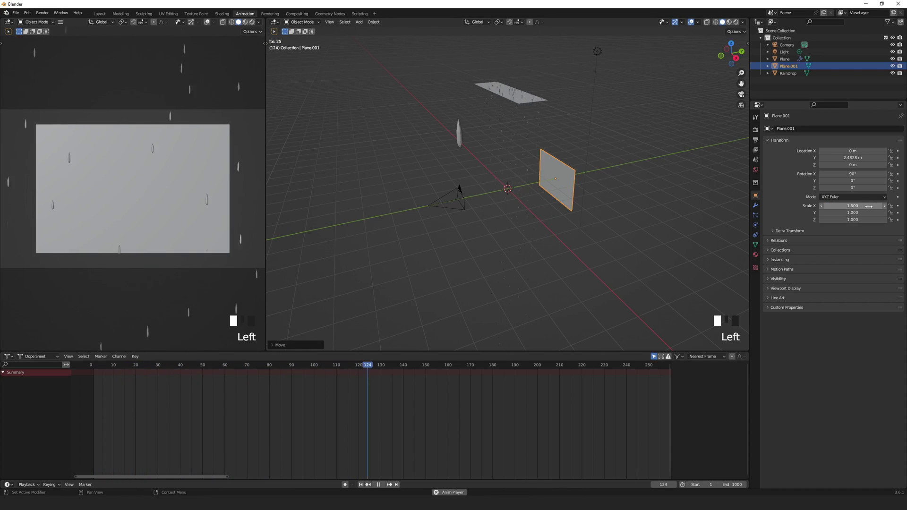
key("s")
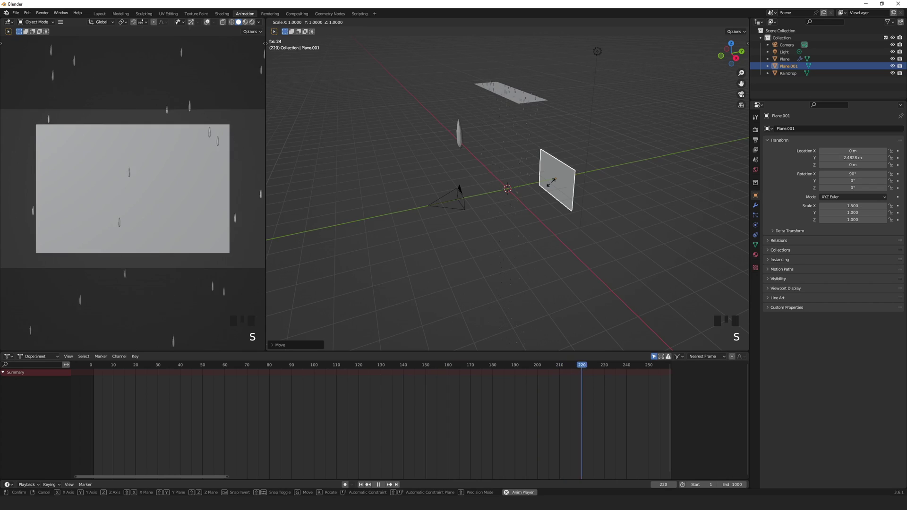
left_click(549, 184)
scroll(197, 168, "down", 2)
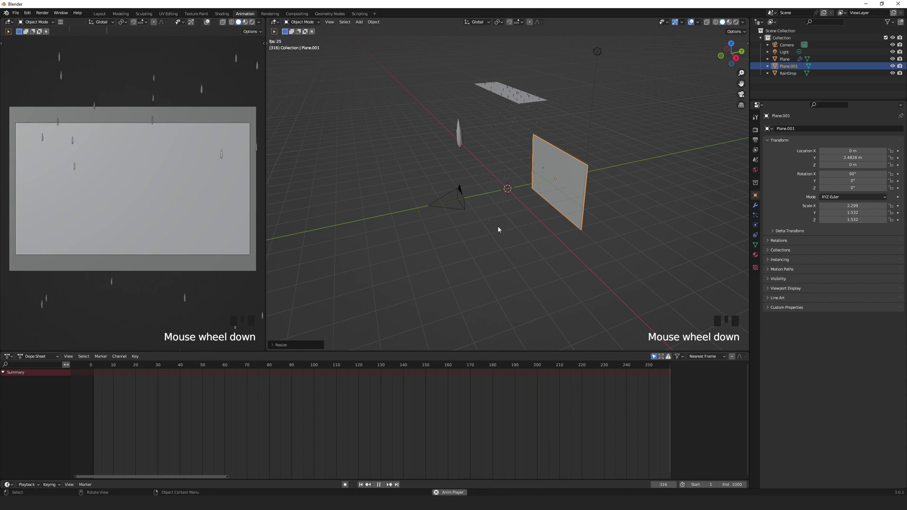
In Shading, give the upright backdrop plane a new material and delete its Principled BSDF
left_click(221, 13)
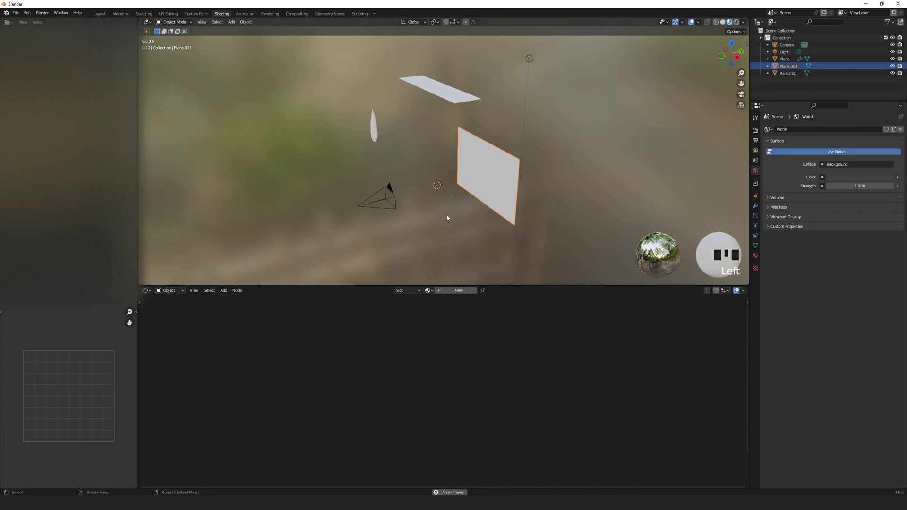
middle_click_drag(369, 217, 495, 225)
left_click(481, 230)
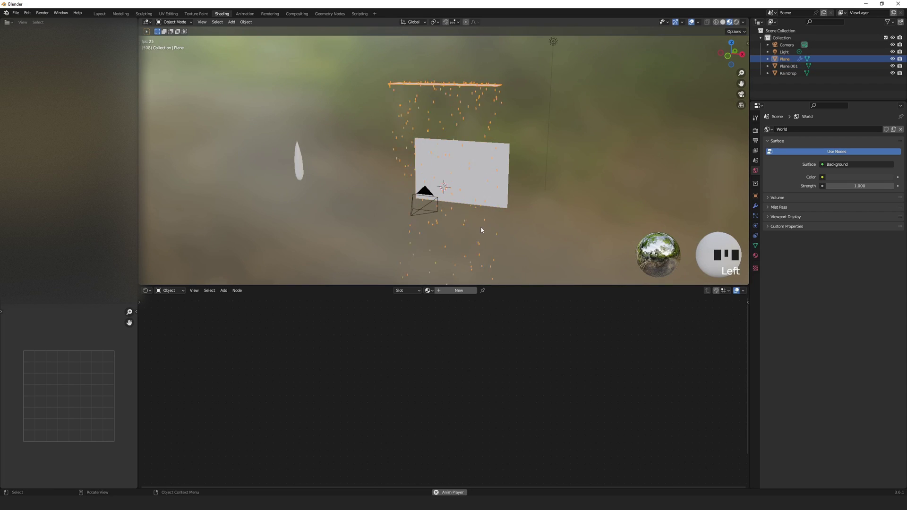
left_click(508, 157)
left_click(456, 291)
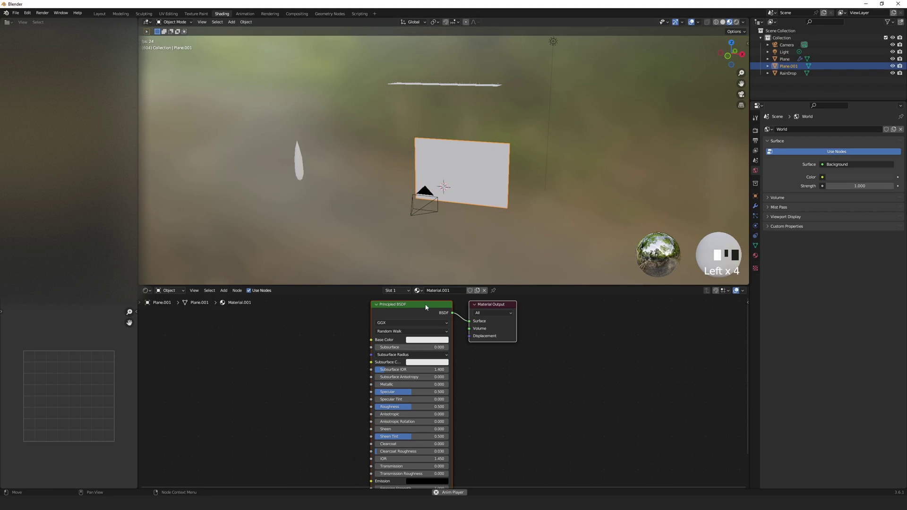
key("Delete")
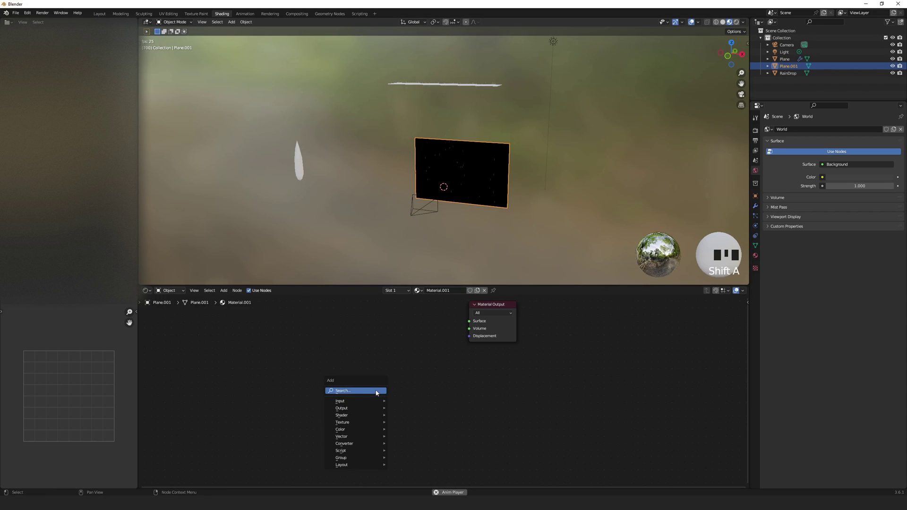
Add Image Texture and Emission nodes, connecting Emission to the material's Surface output
left_click(374, 391)
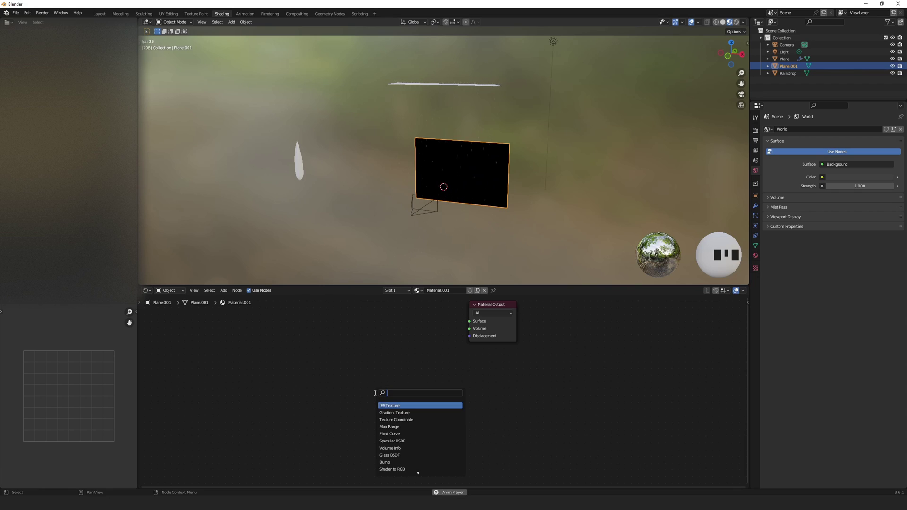
left_click(403, 406)
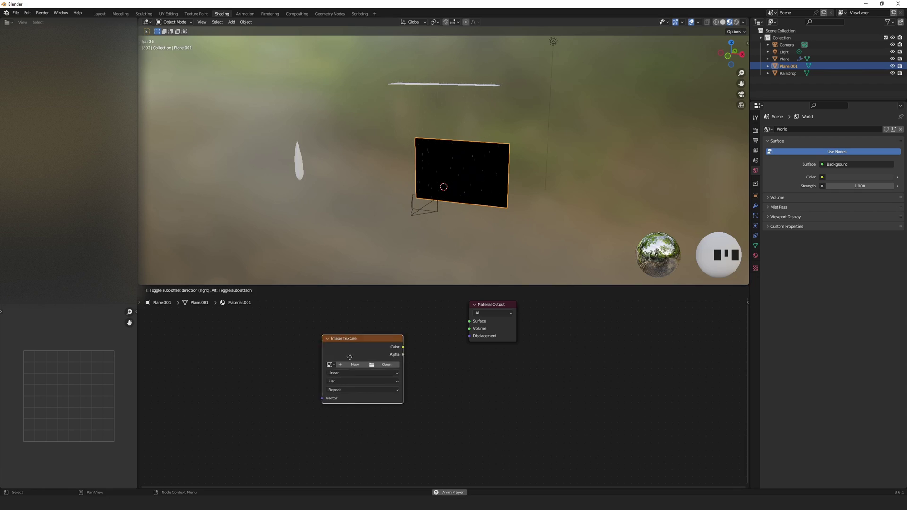
left_click(407, 367)
key("shift+a")
left_click(408, 368)
type("em")
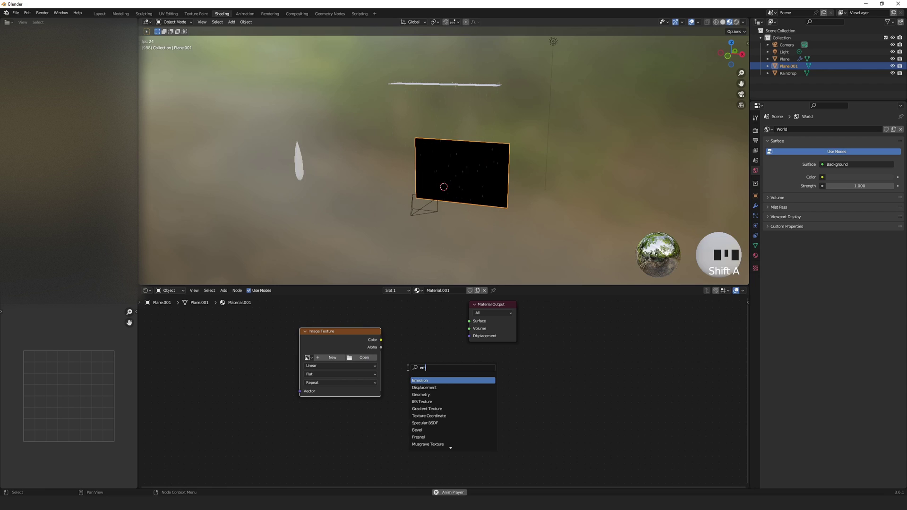
type("mi")
left_click(420, 387)
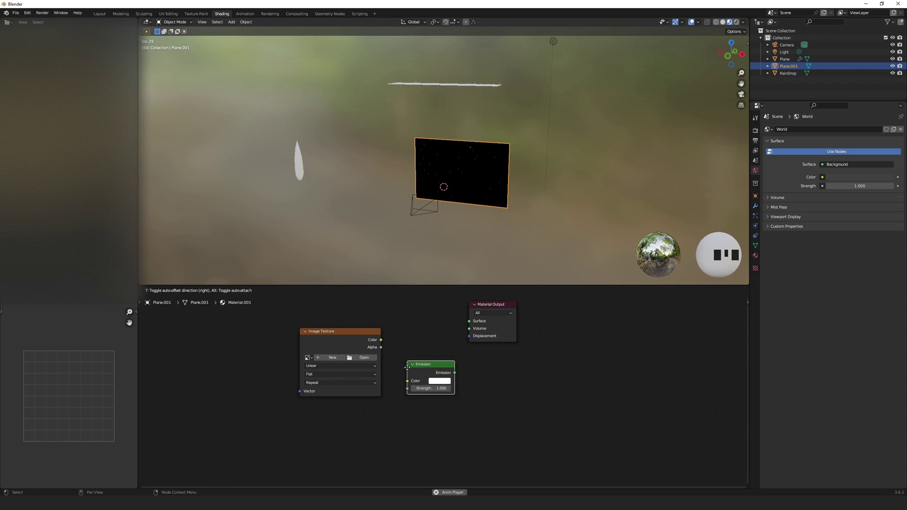
left_click(384, 344)
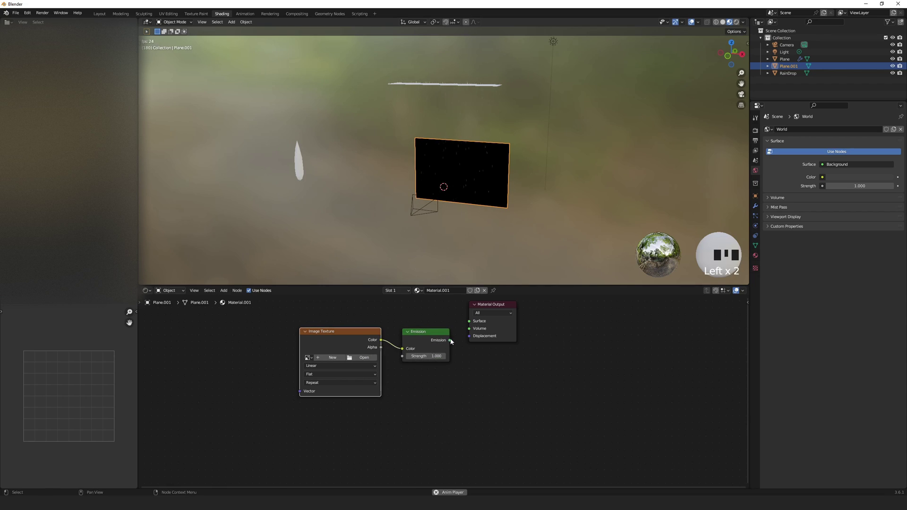
left_click_drag(450, 340, 469, 321)
Load the fox-in-raincoat image into the Image Texture node
left_click(364, 358)
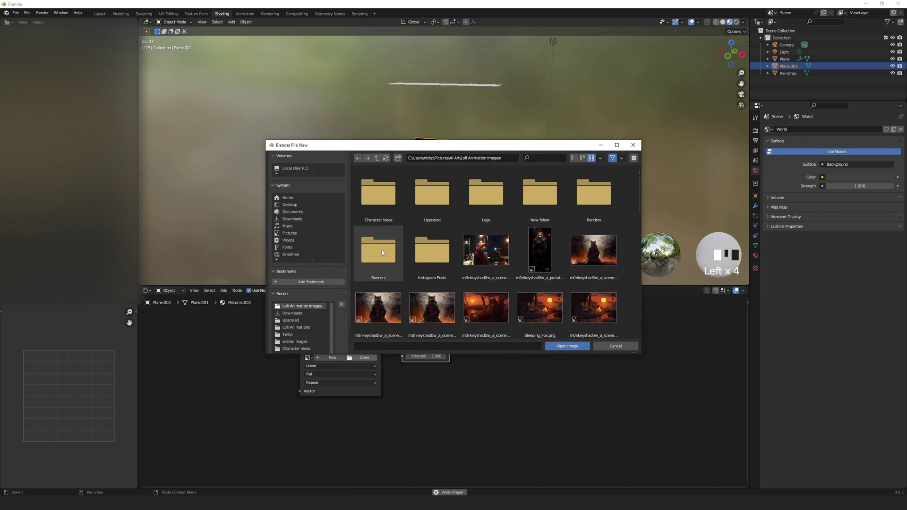
double_click(494, 254)
left_click(535, 179)
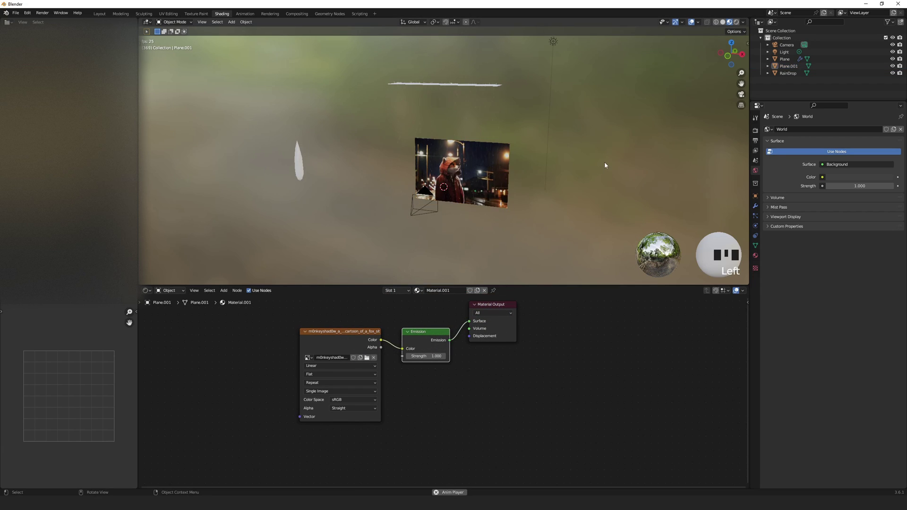
View through the camera in the Layout workspace with Material Preview shading
key("KP_0")
scroll(538, 173, "up", 3)
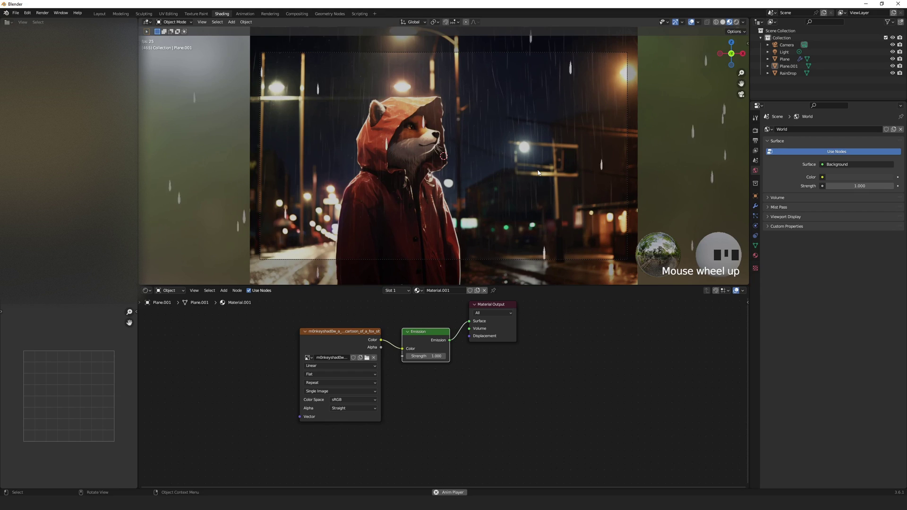
scroll(517, 167, "down", 1)
scroll(517, 167, "down", 3)
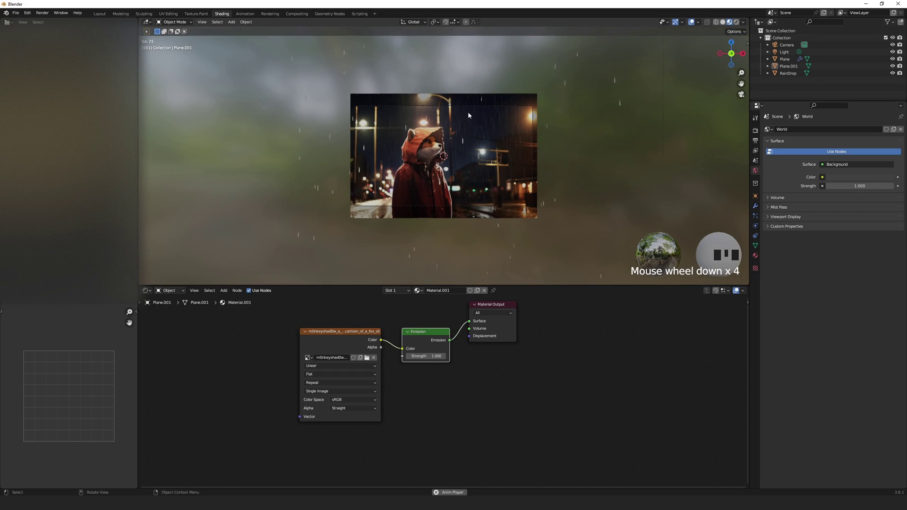
left_click(96, 13)
left_click(730, 22)
scroll(402, 185, "up", 3)
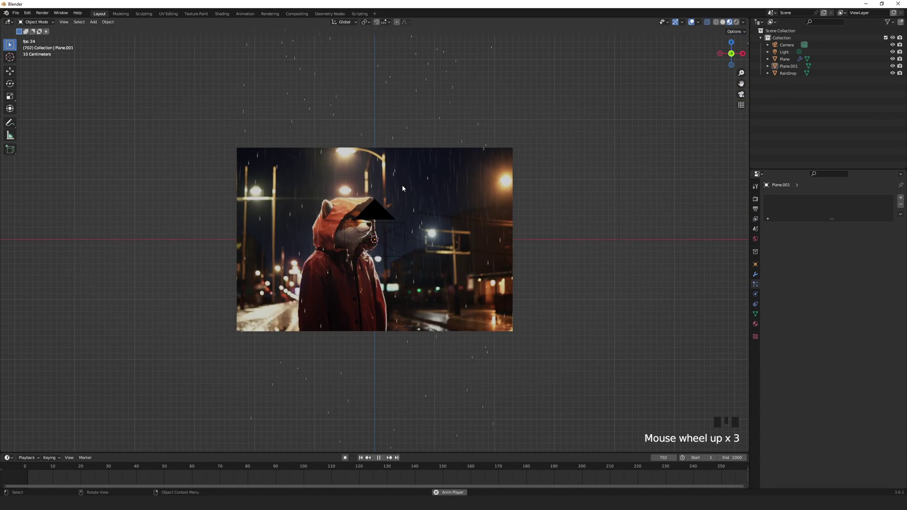
scroll(424, 64, "down", 2)
Move the emitter plane above the fox image and scale it wider
left_click(423, 65)
key("g")
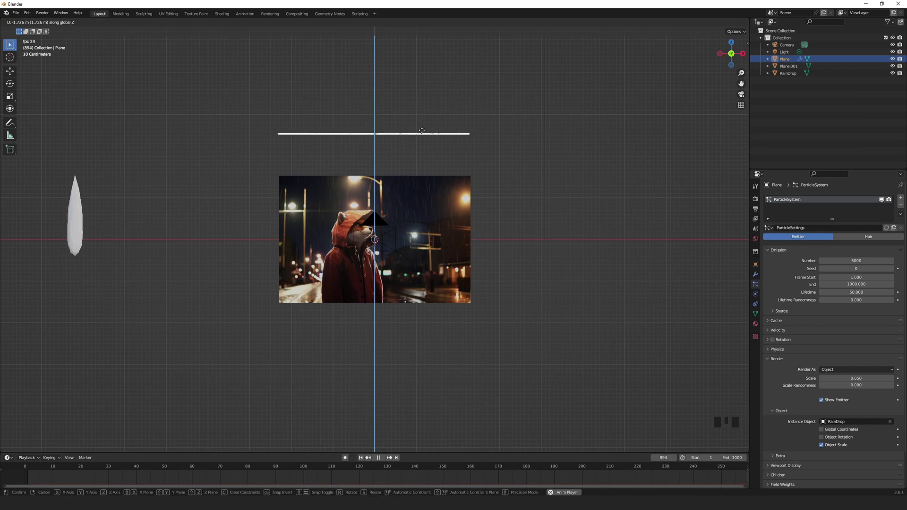
left_click(421, 137)
key("s")
left_click(164, 243)
scroll(165, 243, "up", 4)
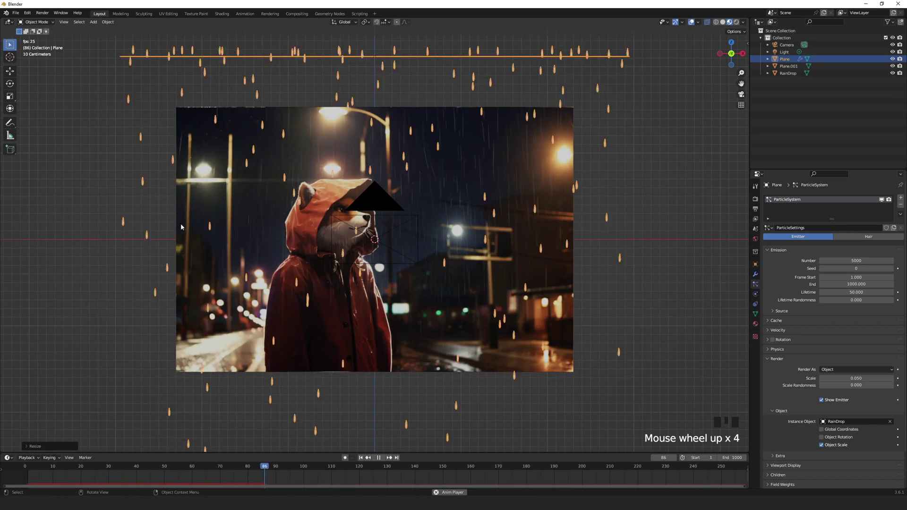
scroll(181, 223, "down", 4)
Stretch the RainDrop object taller along Z, then rescale it
left_click(77, 234)
key("s")
key("z")
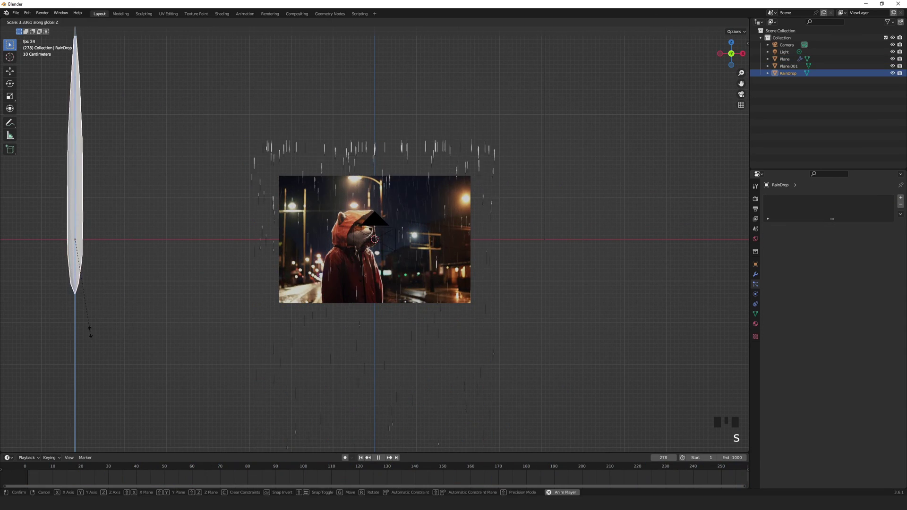
left_click(89, 326)
key("s")
left_click(436, 202)
scroll(436, 202, "up", 4)
scroll(436, 202, "down", 4)
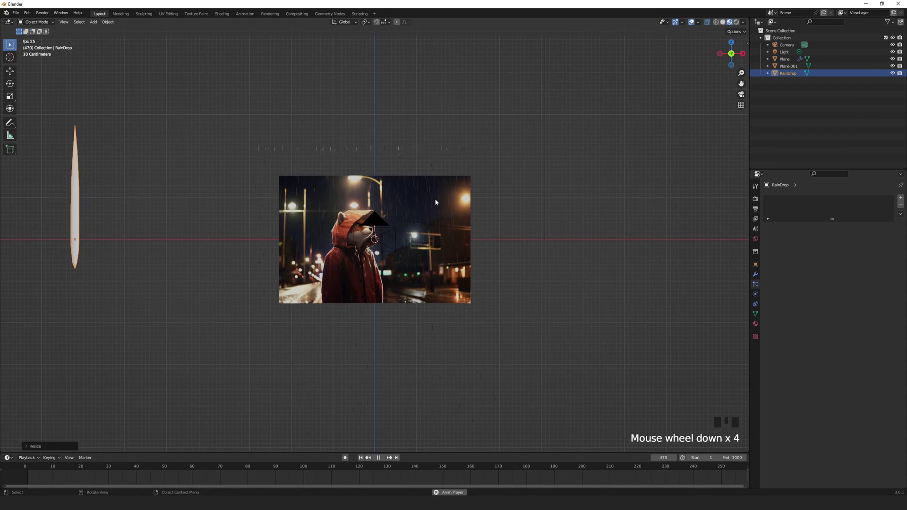
Set the rain particles' Scale Randomness to 1.000 and Scale to 0.040
left_click(438, 147)
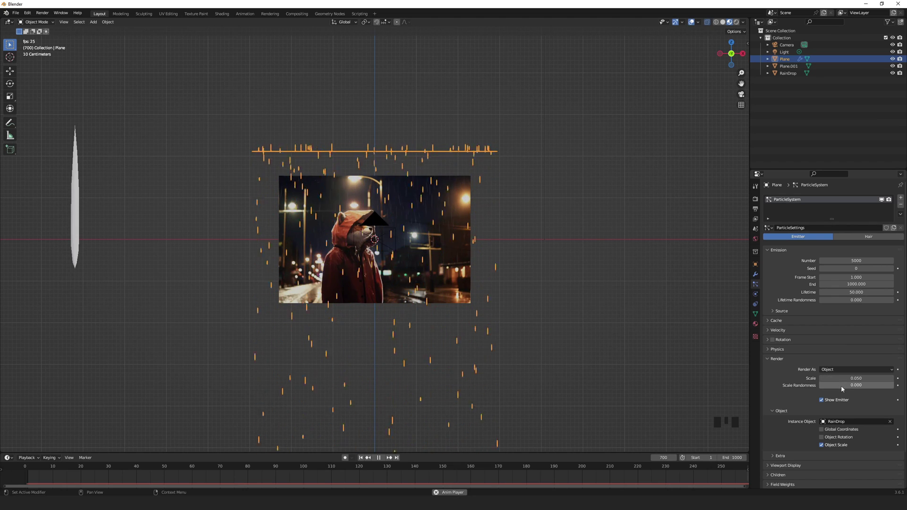
left_click_drag(840, 385, 895, 387)
scroll(580, 211, "up", 4)
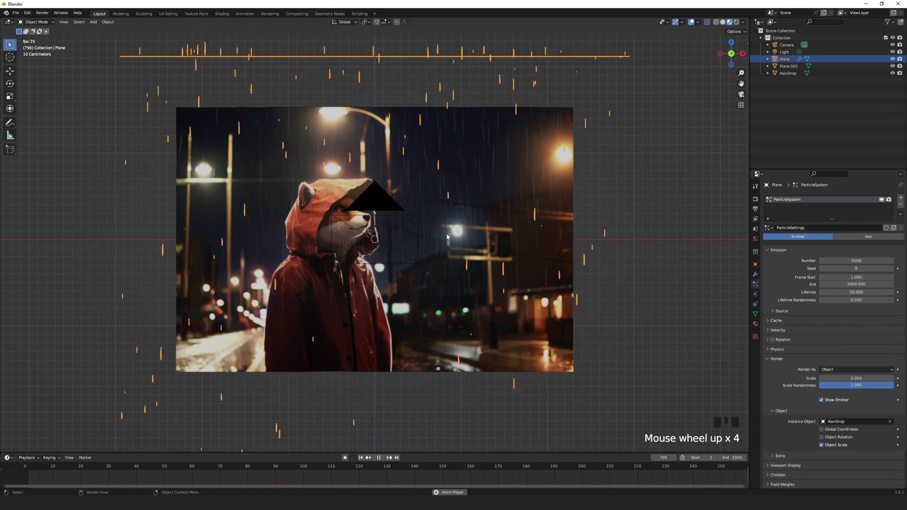
key("space")
left_click(534, 214)
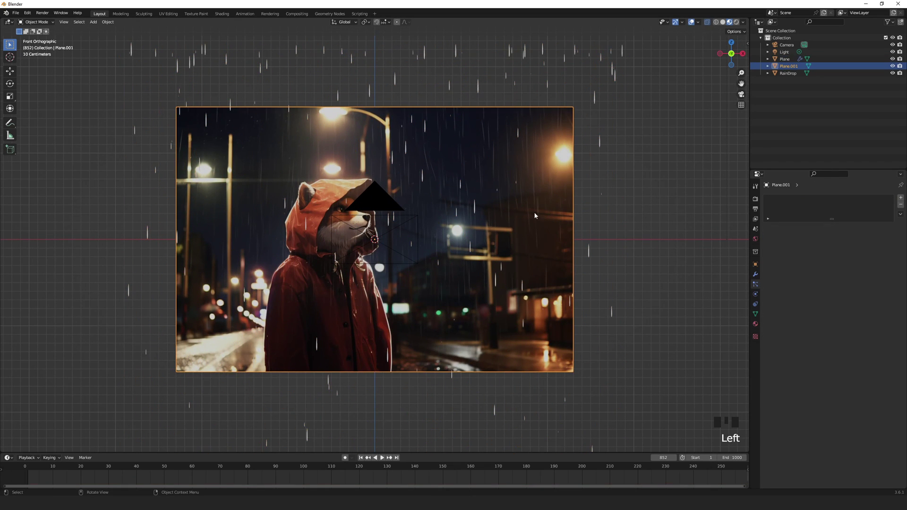
left_click(614, 78)
left_click_drag(879, 385, 831, 378)
scroll(425, 236, "down", 7)
Shorten the RainDrop object along Z and replay the animation through the camera
left_click(202, 212)
key("s")
key("z")
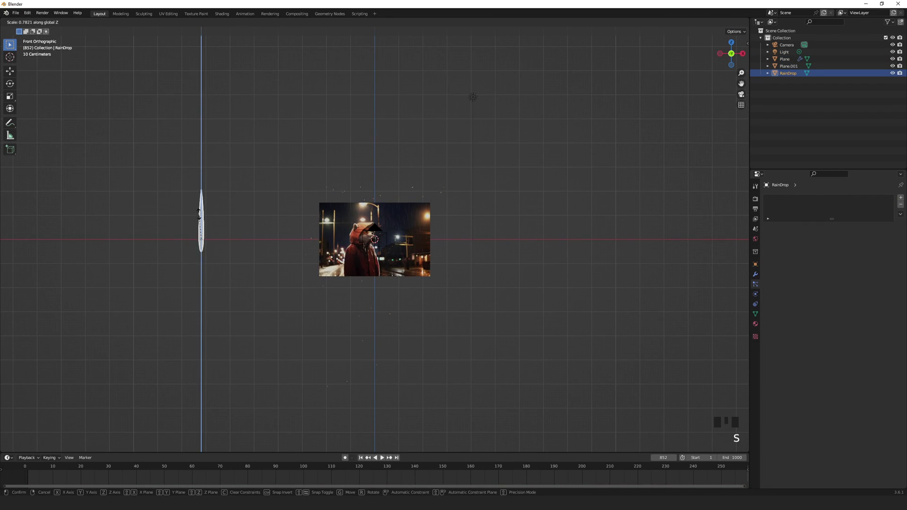
left_click(203, 118)
scroll(203, 118, "up", 8)
key("space")
key("space")
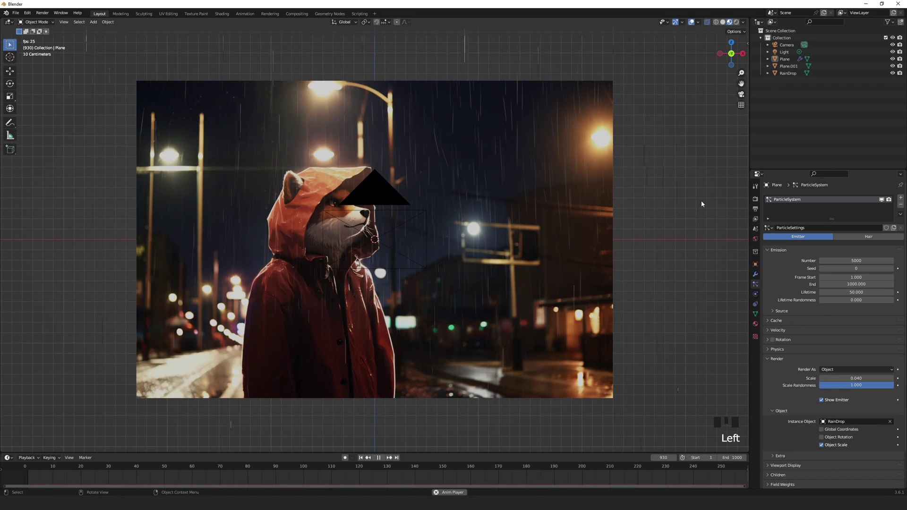
key("KP_0")
key("KP_0")
left_click(155, 243)
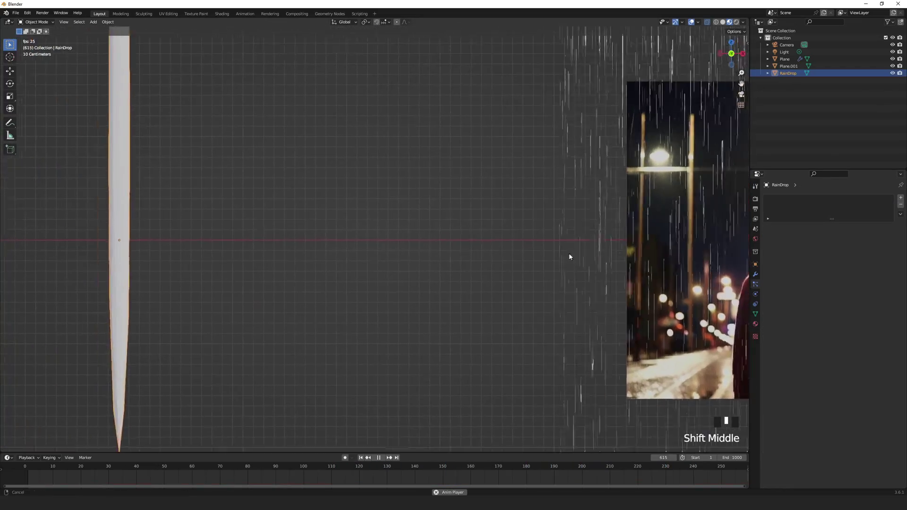
Create a new material for the RainDrop object
middle_click_drag(224, 219, 291, 301, "shift")
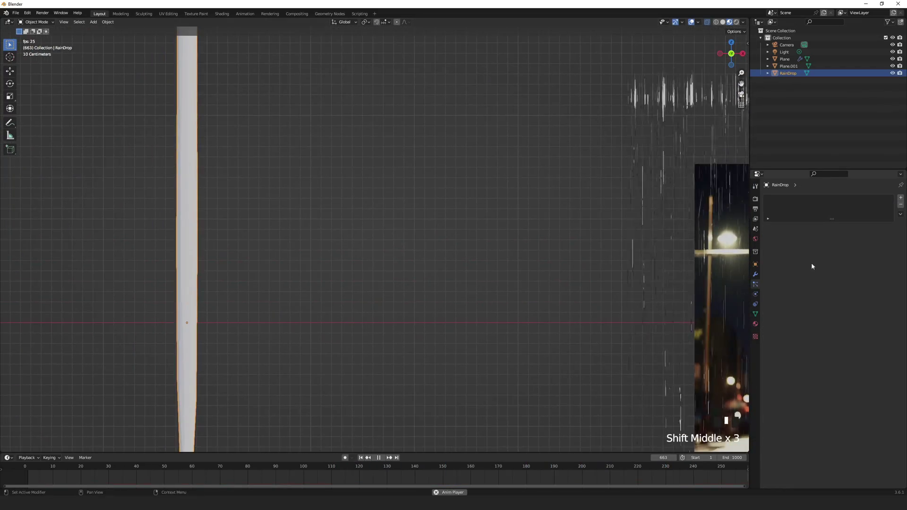
left_click(755, 324)
left_click(859, 229)
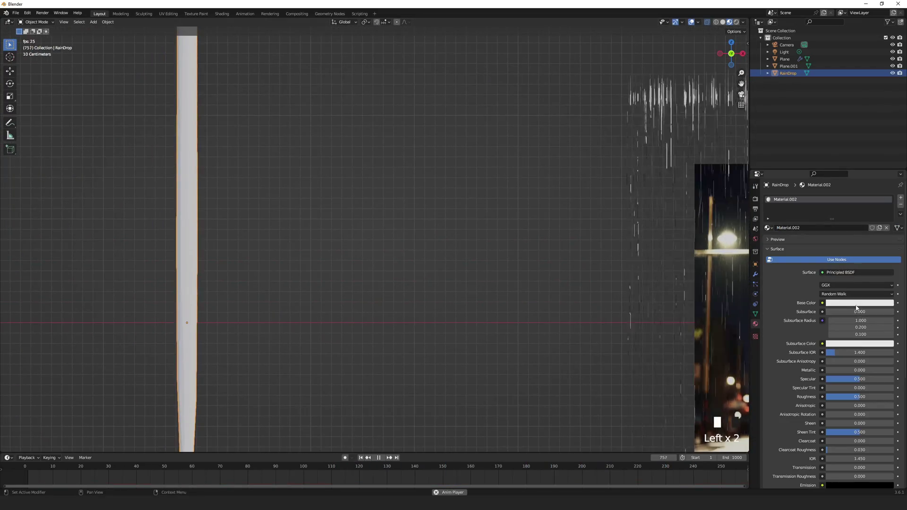
Make the material emit pale yellow light at Emission Strength 2.100
scroll(859, 355, "down", 9)
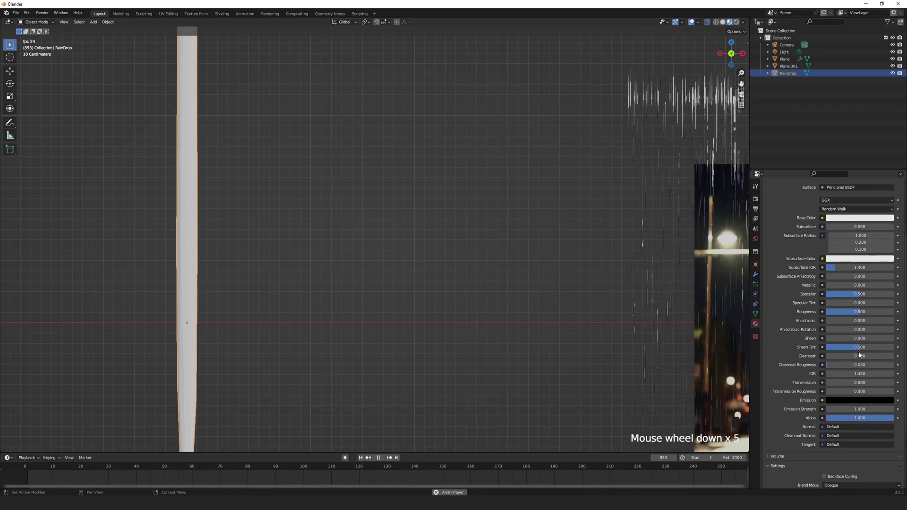
left_click(848, 315)
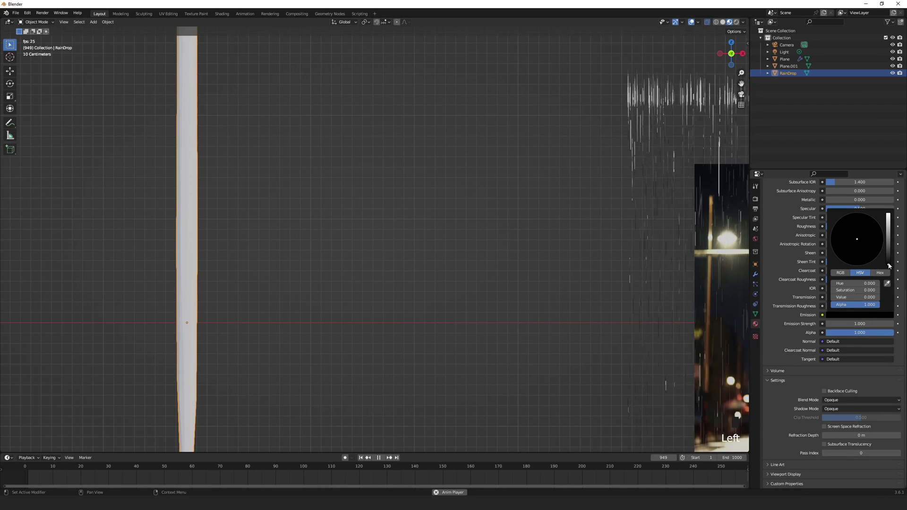
left_click_drag(855, 297, 874, 297)
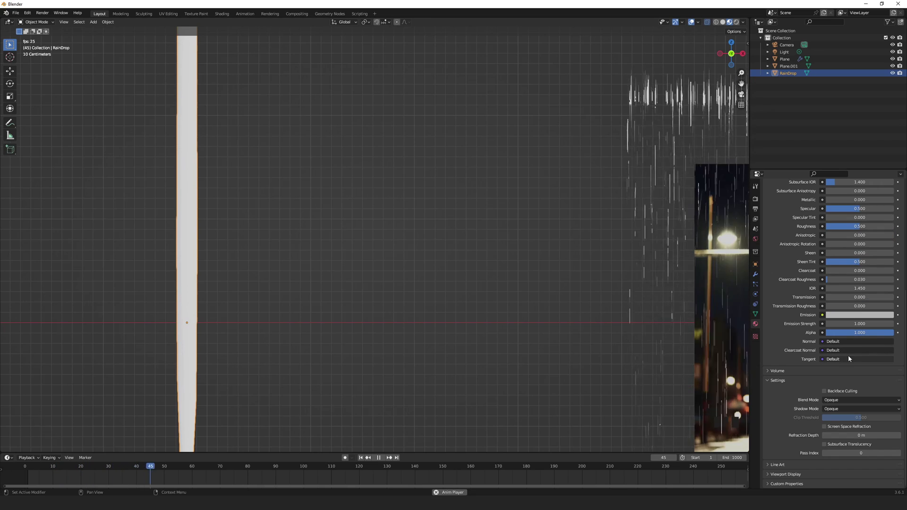
left_click(841, 315)
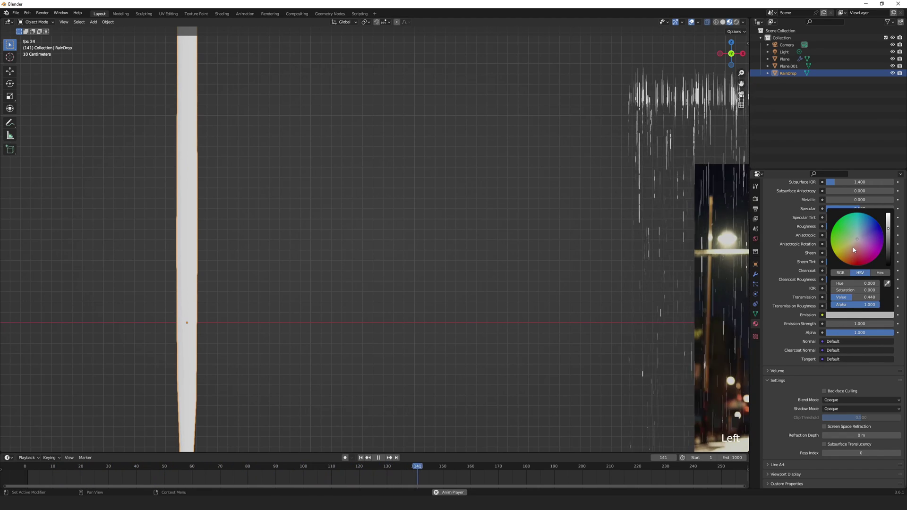
left_click(861, 236)
left_click(851, 243)
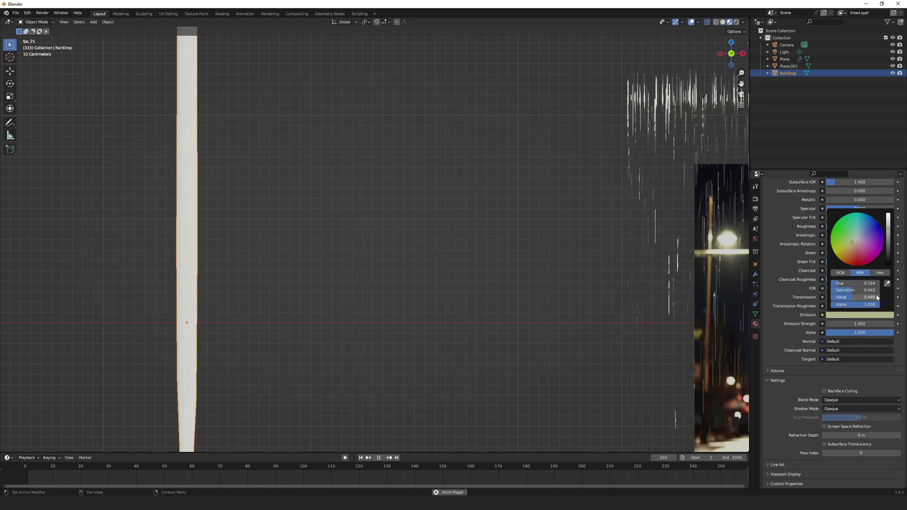
mouse_move(859, 323)
left_mouse_down()
mouse_move(888, 323)
mouse_move(846, 323)
left_mouse_up()
left_click(852, 315)
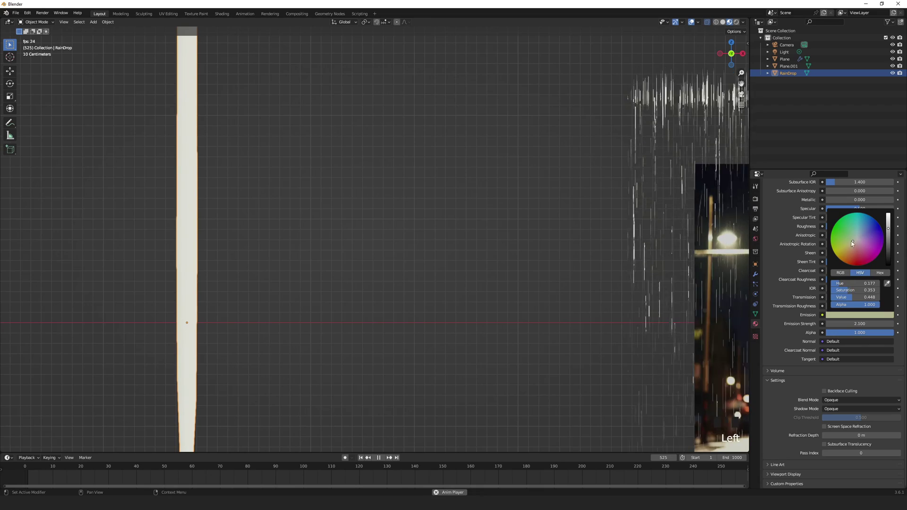
Enable Bloom in the render settings and reselect the emitter plane
left_click(754, 199)
left_click(773, 257)
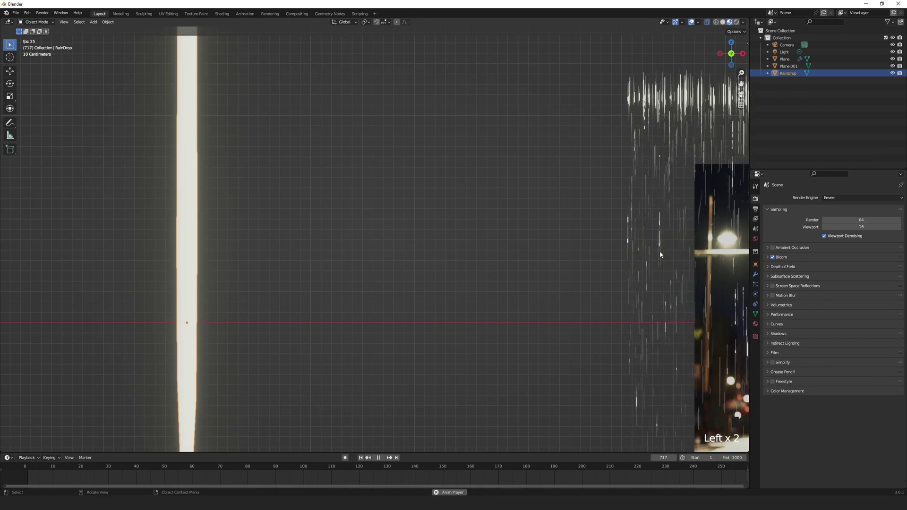
key("a")
key("a")
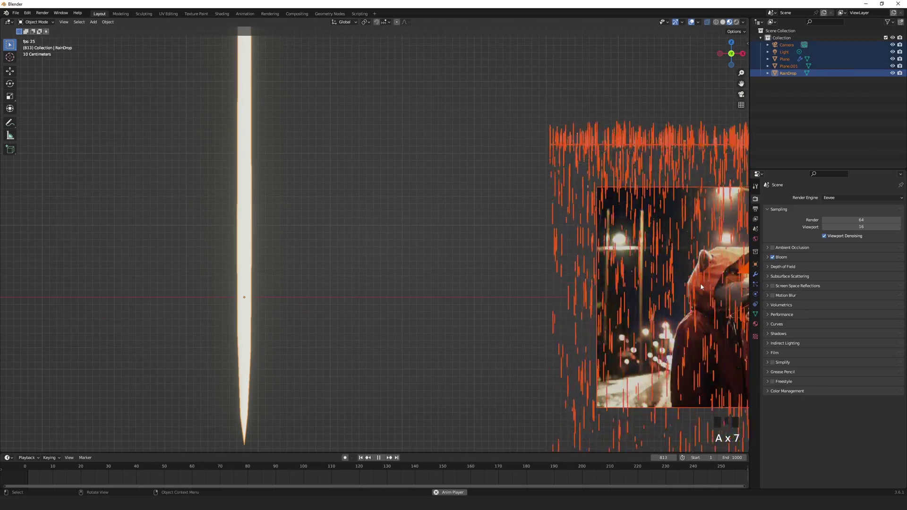
middle_click_drag(697, 282, 457, 278, "shift")
scroll(457, 279, "up", 2)
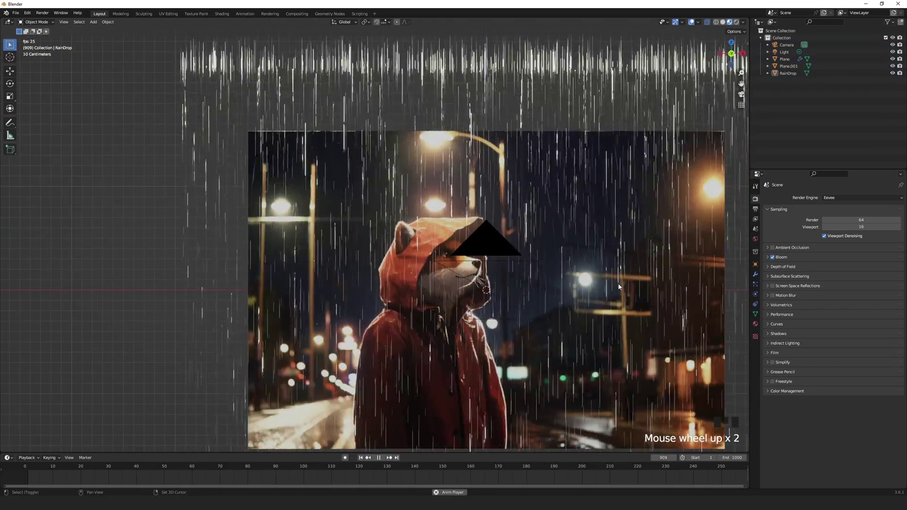
left_click(630, 236)
scroll(417, 245, "up", 2)
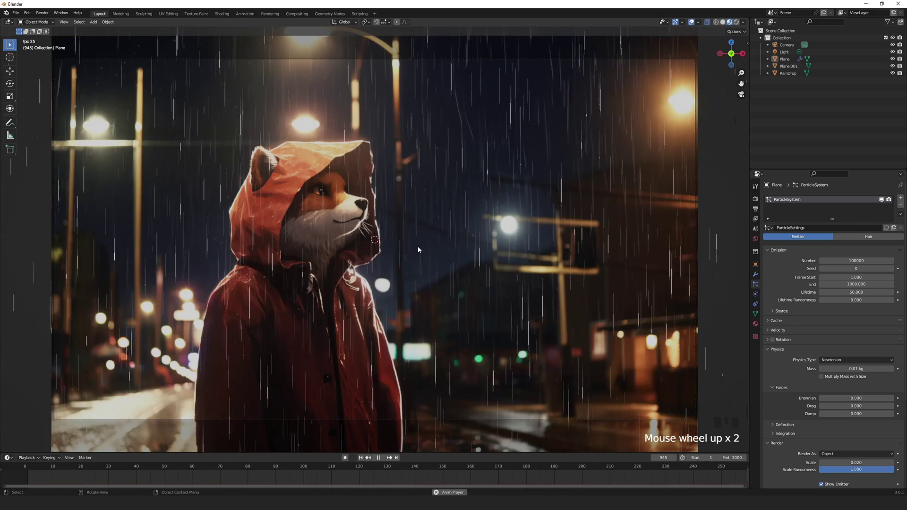
Select RainDrop and bring up its material's Emission colour picker
left_click(42, 13)
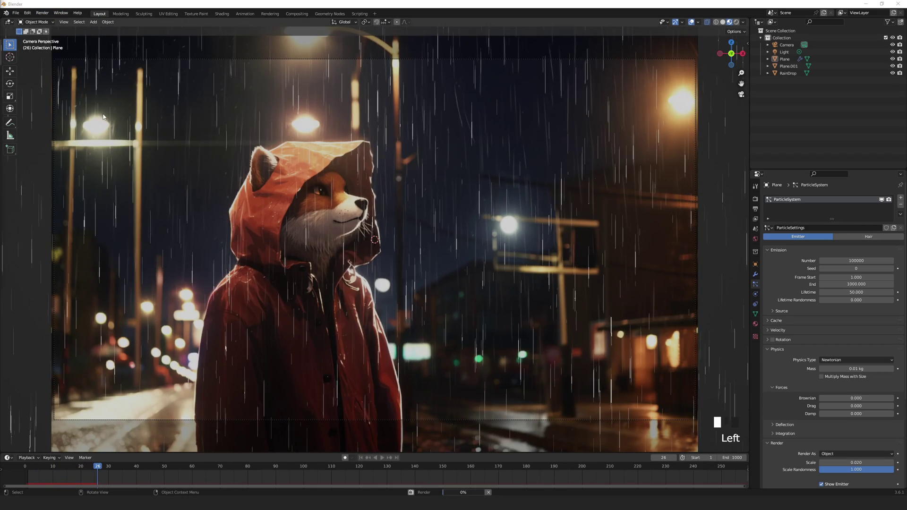
left_click(788, 73)
scroll(208, 257, "down", 9)
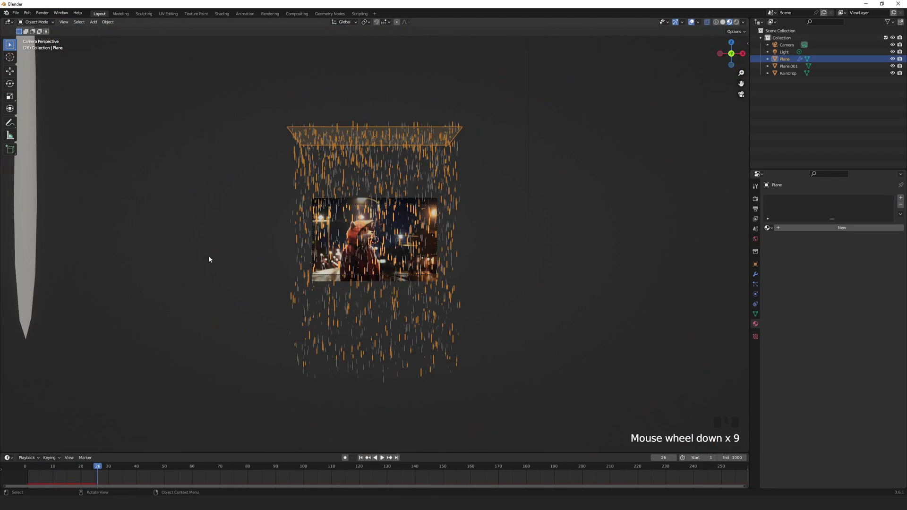
left_click(755, 324)
scroll(856, 386, "down", 2)
left_click(857, 400)
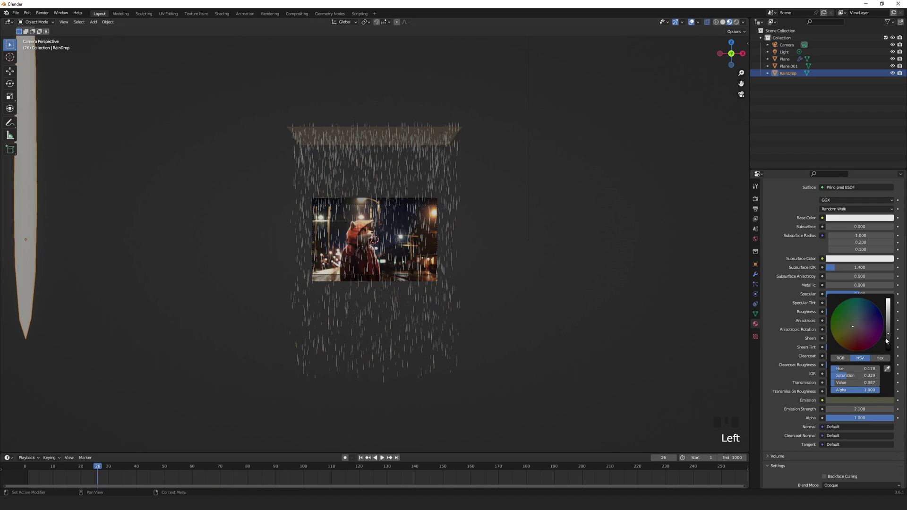
Raise the emission colour's Value and try Emission Strengths of 8.600 and 171.600
left_click_drag(887, 339, 888, 323)
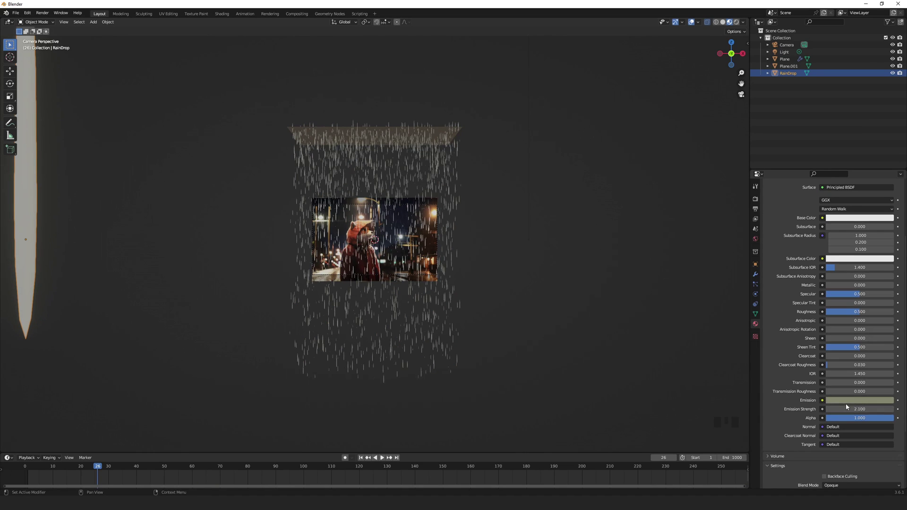
left_click_drag(832, 409, 865, 409)
scroll(384, 203, "up", 4)
scroll(384, 202, "up", 2)
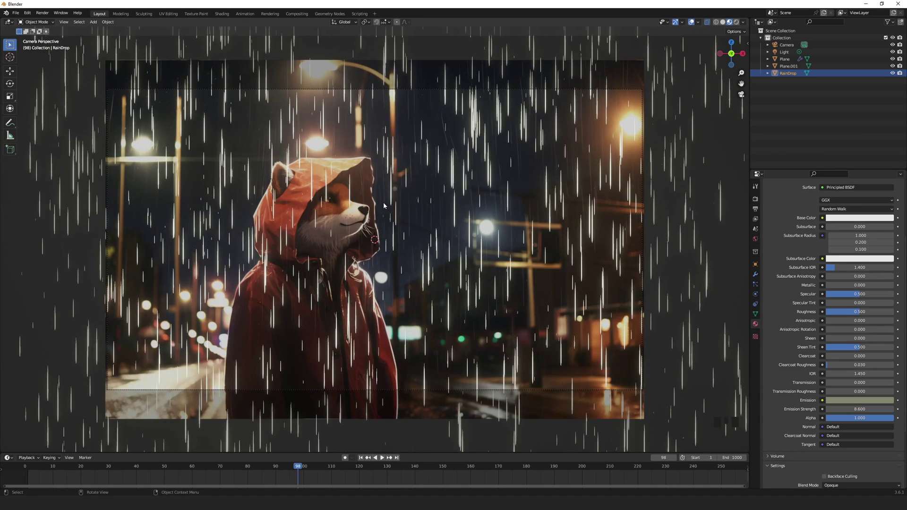
left_click_drag(850, 409, 831, 409)
Play the animation and settle the Emission Strength at 6.500
key("space")
scroll(333, 295, "down", 3)
scroll(333, 295, "up", 1)
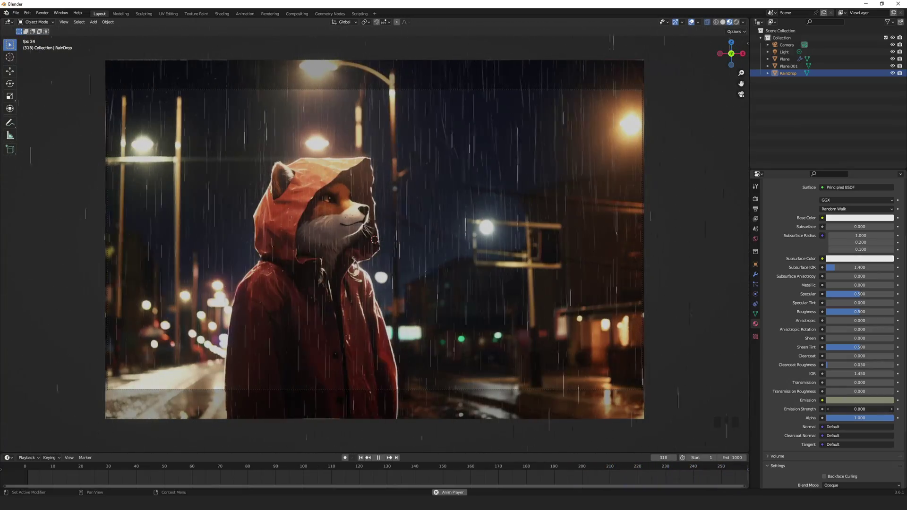
scroll(448, 279, "up", 5)
scroll(448, 279, "down", 4)
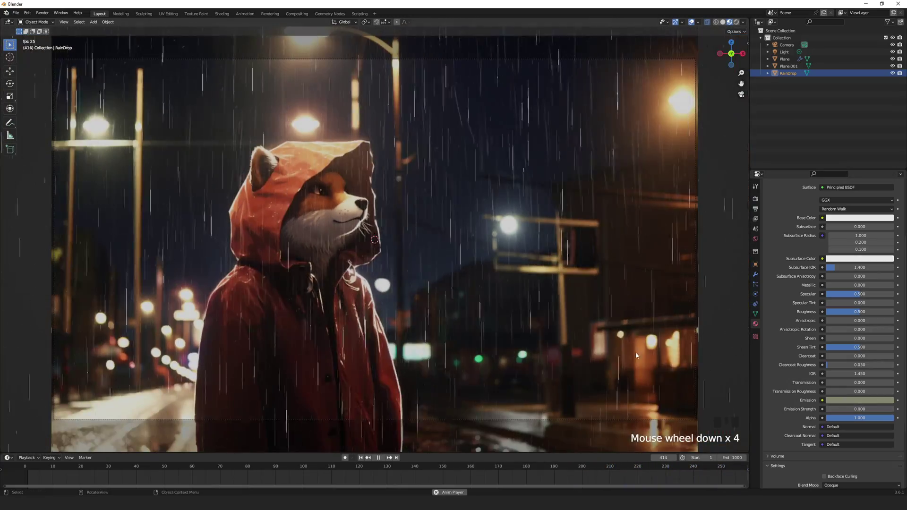
left_click_drag(842, 409, 891, 413)
scroll(584, 352, "down", 4)
scroll(472, 308, "up", 3)
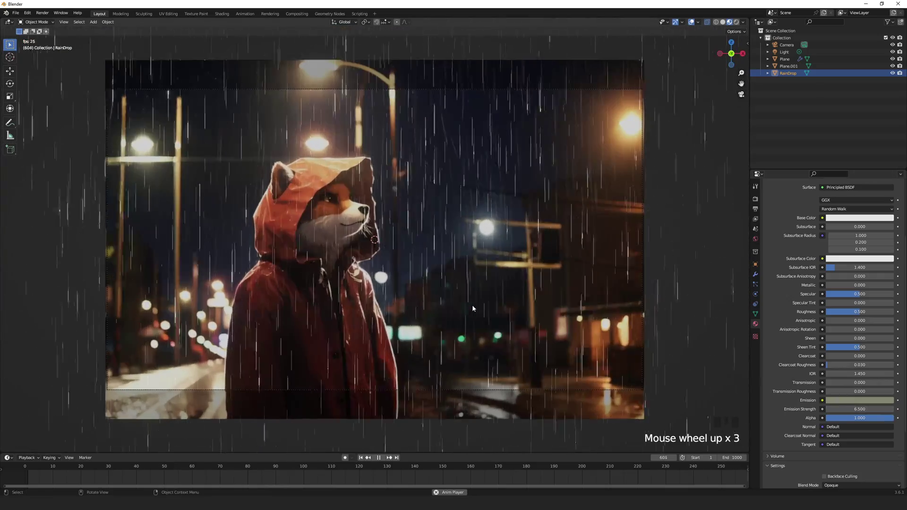